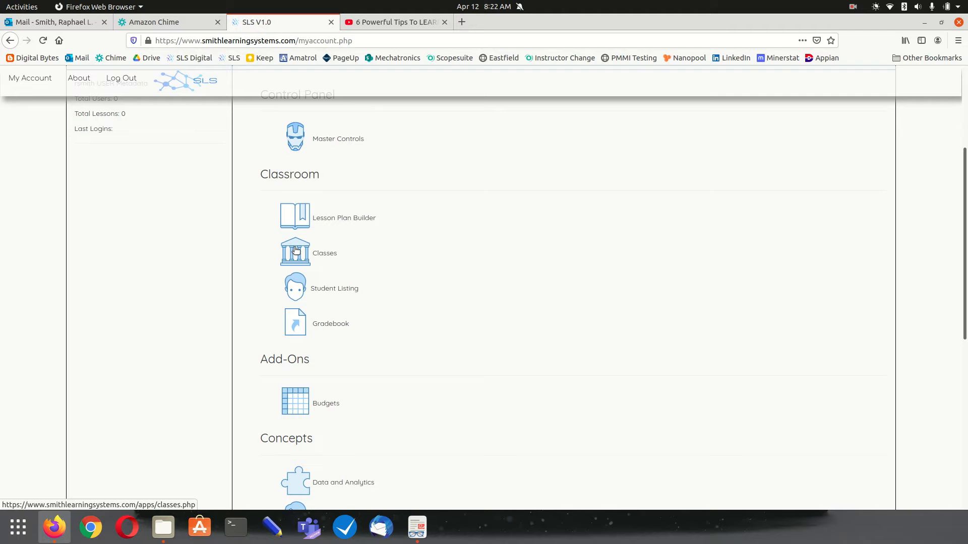
Go to My Classes, check the Load a Class list, then read and dismiss the Classes help
left_click(296, 251)
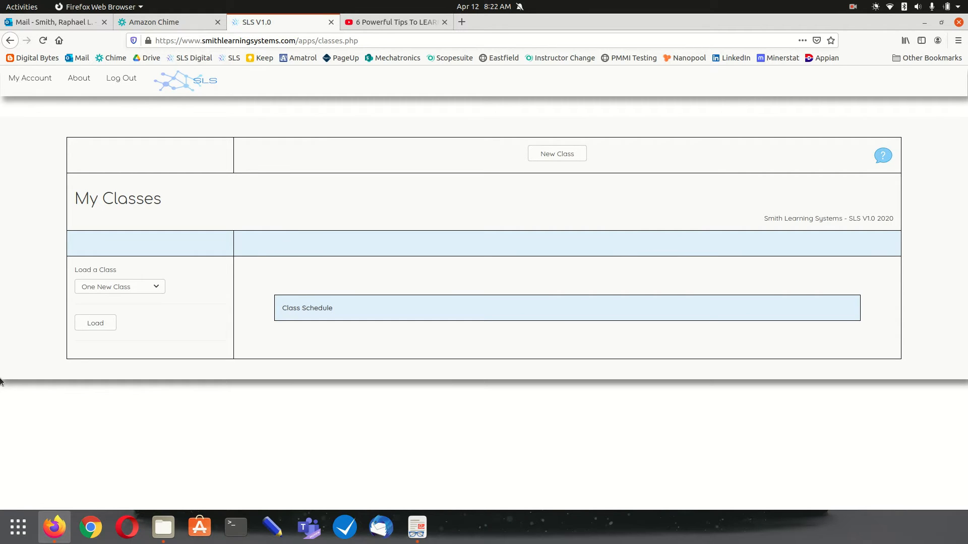
left_click(104, 287)
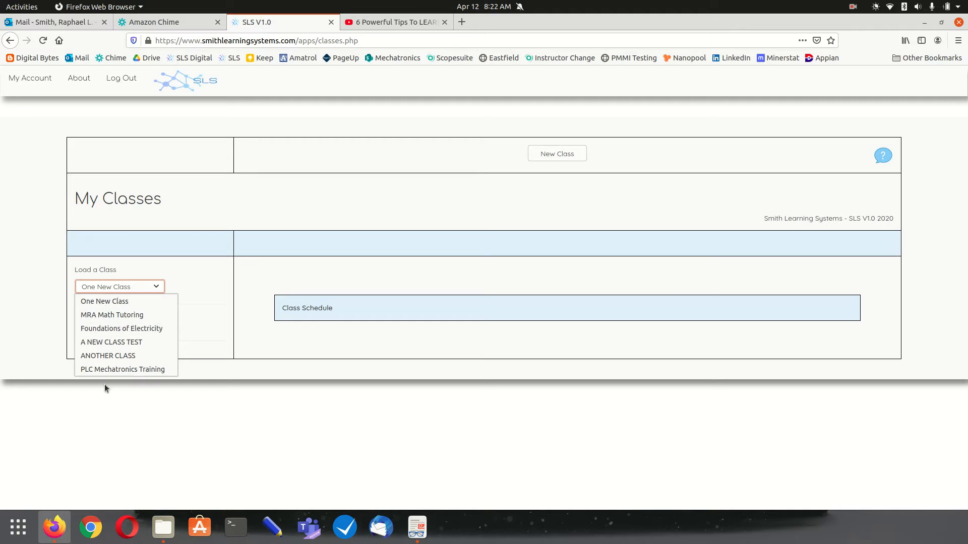
left_click(211, 259)
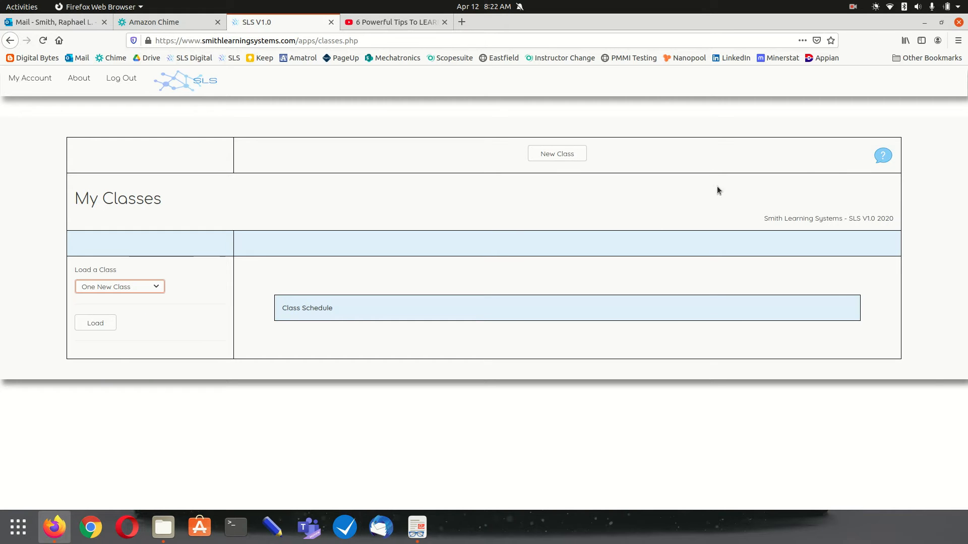
left_click(885, 157)
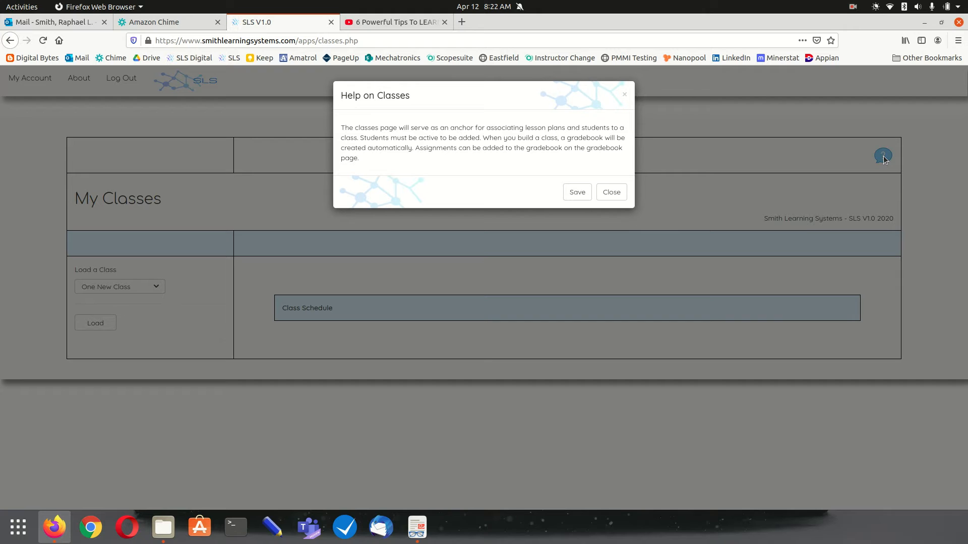
left_click(616, 195)
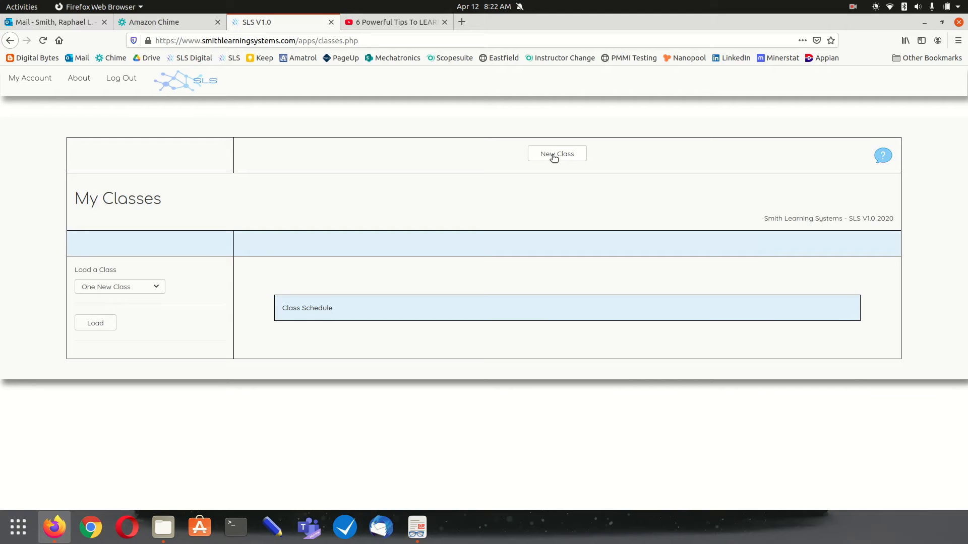
Save a new Active class 'A Test Class' with start date 04/12/2021
left_click(554, 156)
left_click(365, 147)
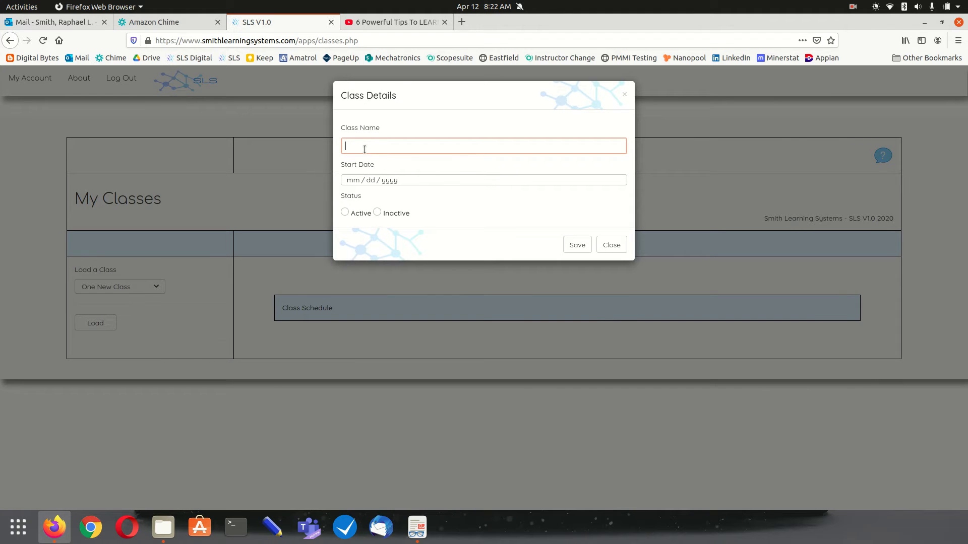
type("A Test C")
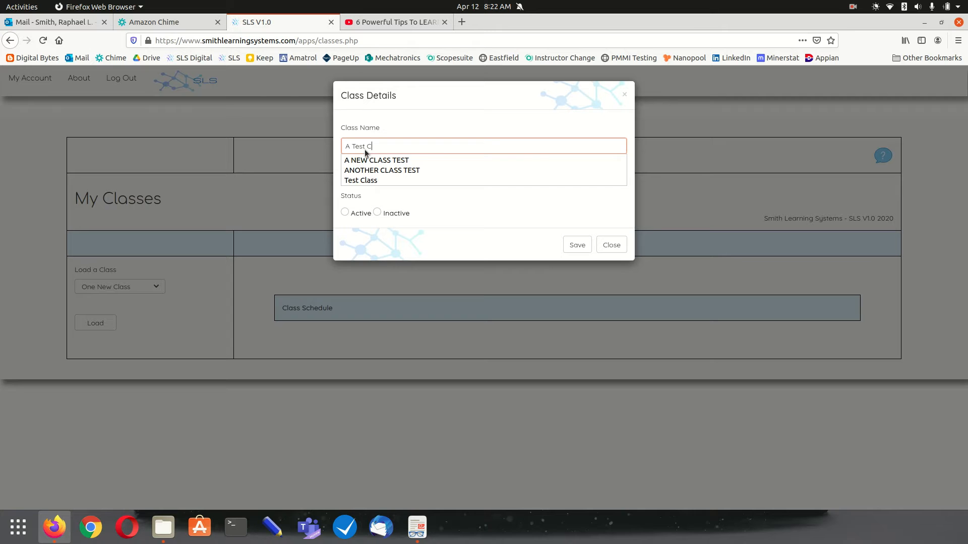
type("lass")
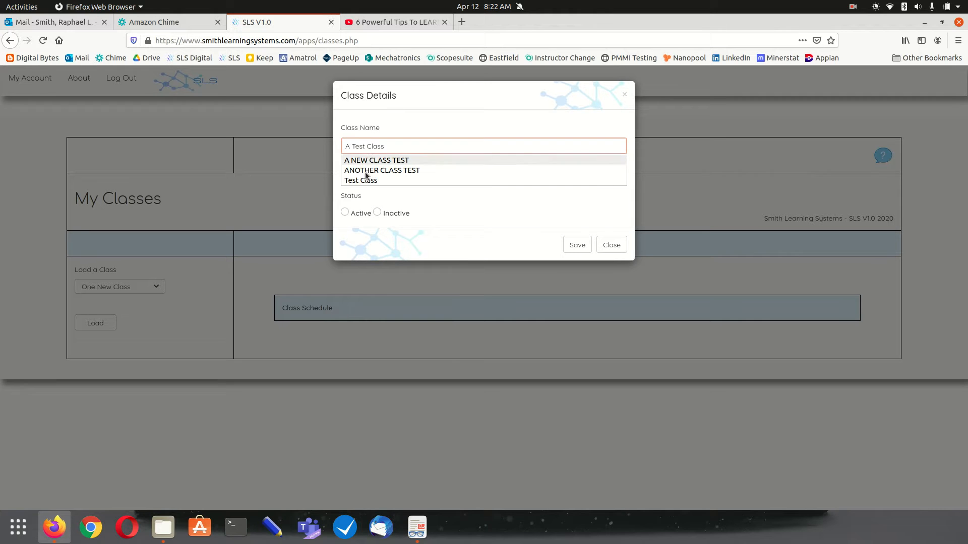
left_click(345, 212)
left_click(364, 179)
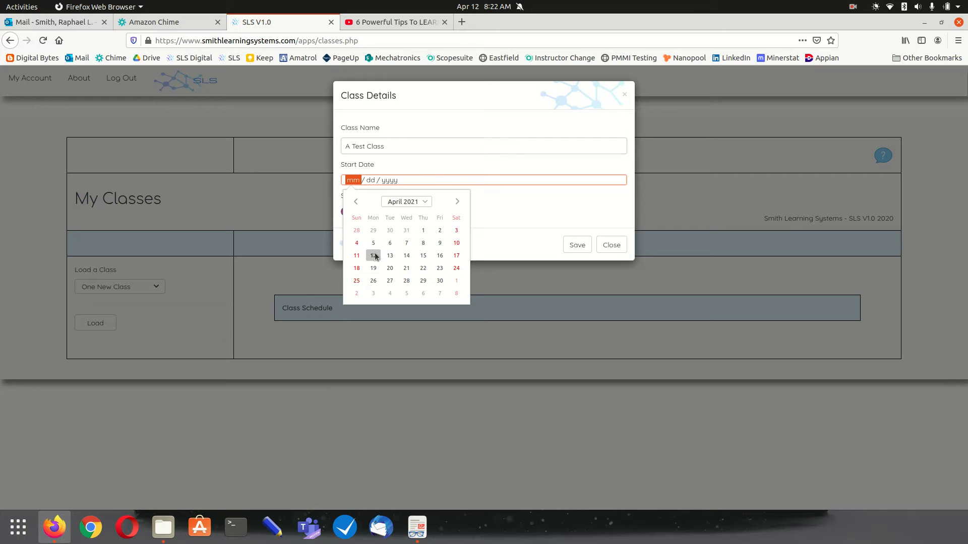
left_click(373, 256)
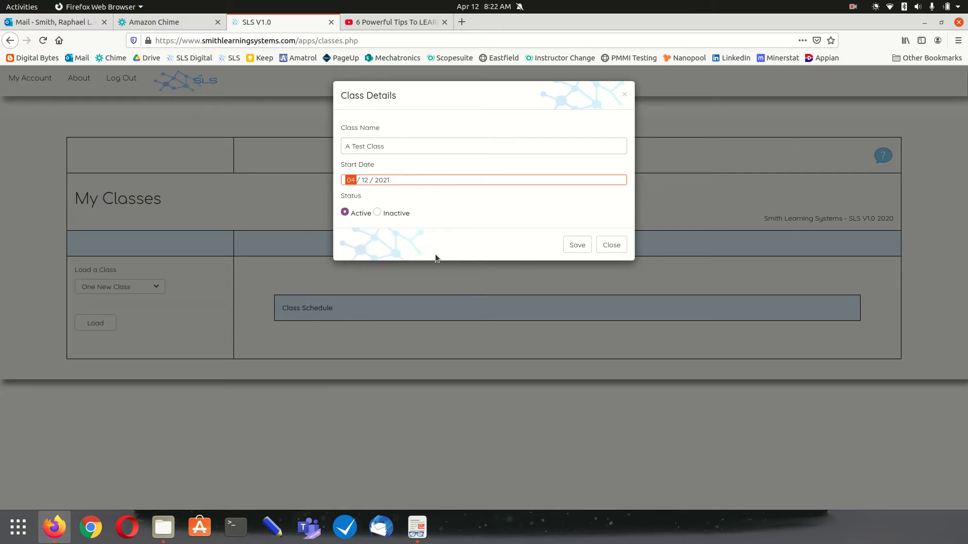
left_click(579, 251)
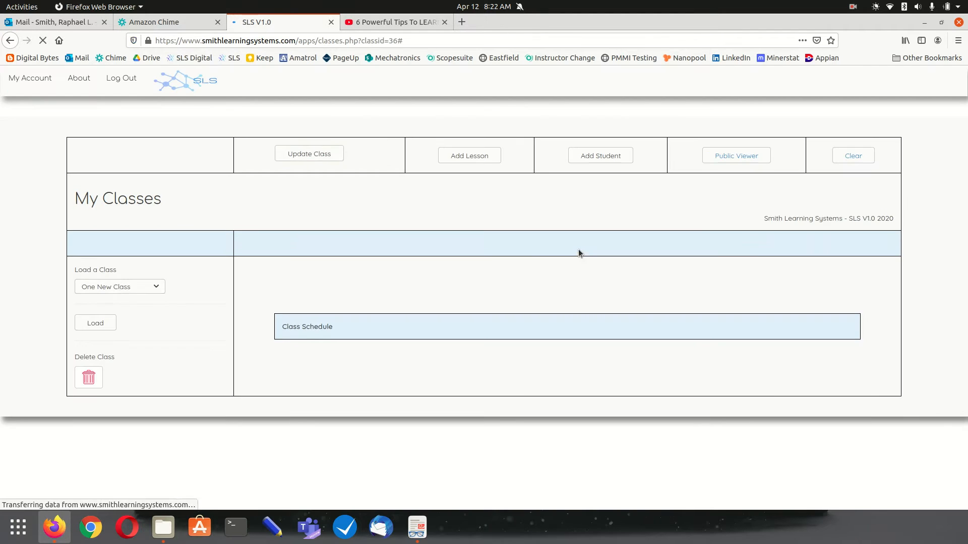
Load A Test Class and review its details, showing start date 2021-04-12, without changes
left_click(129, 287)
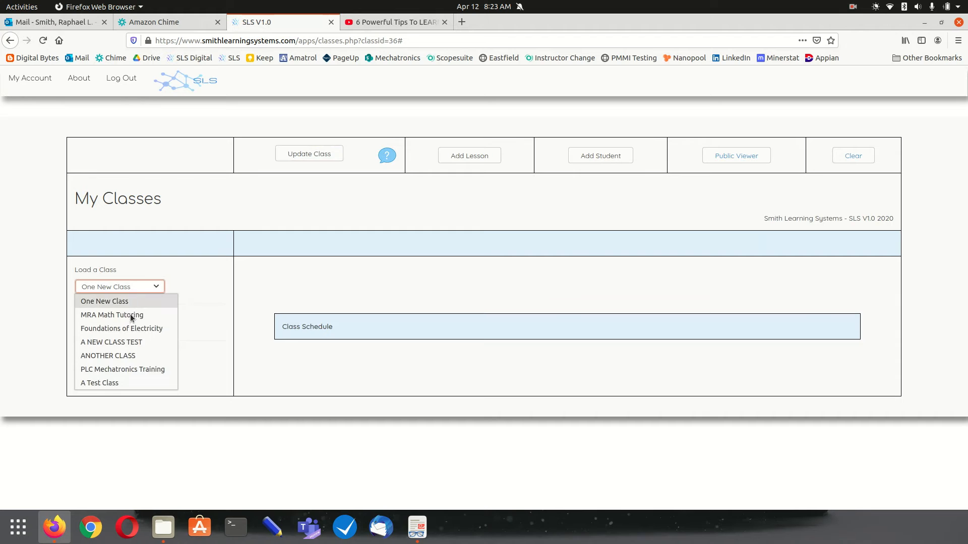
left_click(123, 381)
left_click(93, 326)
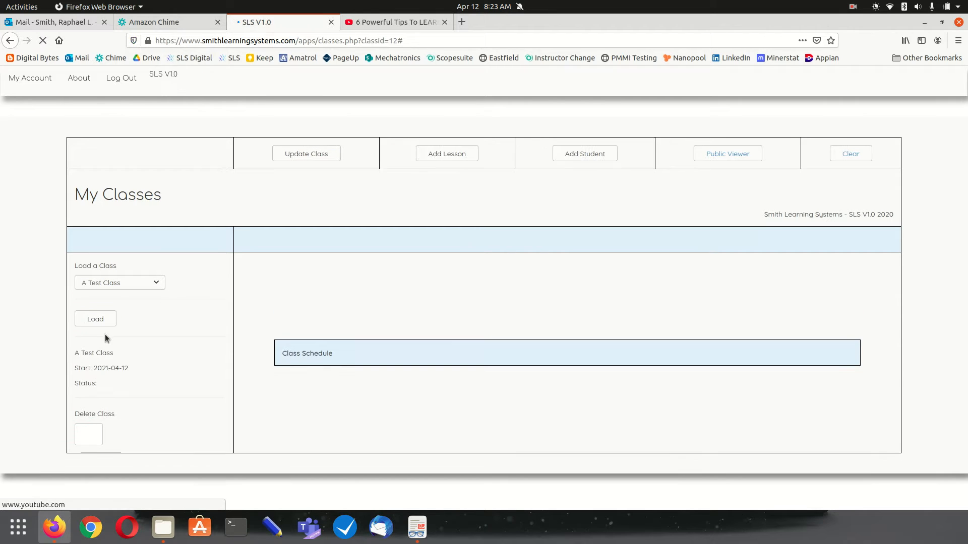
left_click(313, 156)
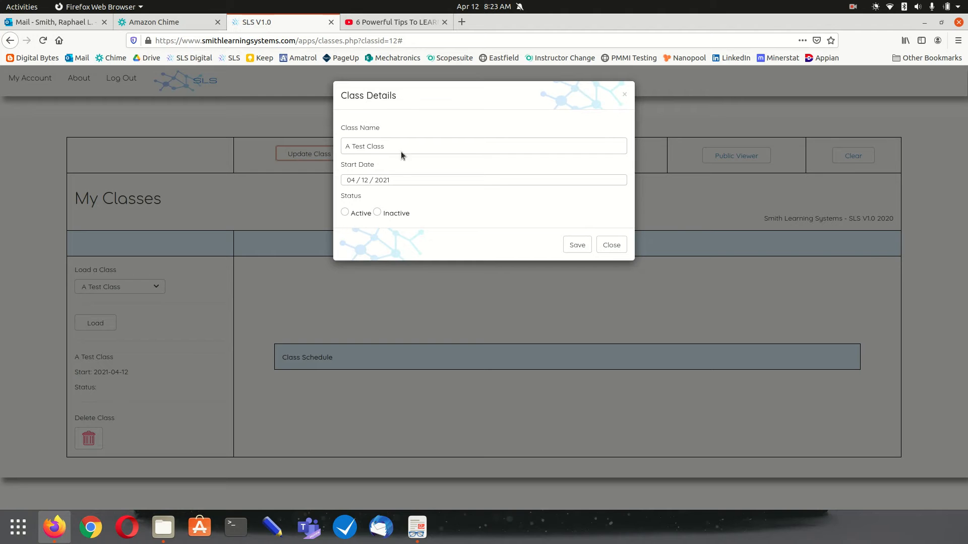
left_click(613, 244)
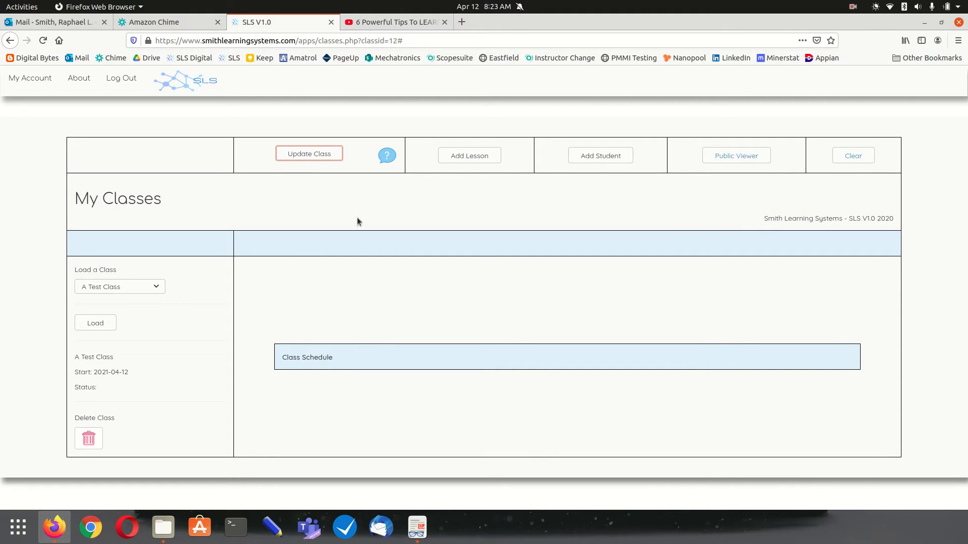
Add the 16-LLC Operation lesson to the class, starting April 12
left_click(464, 158)
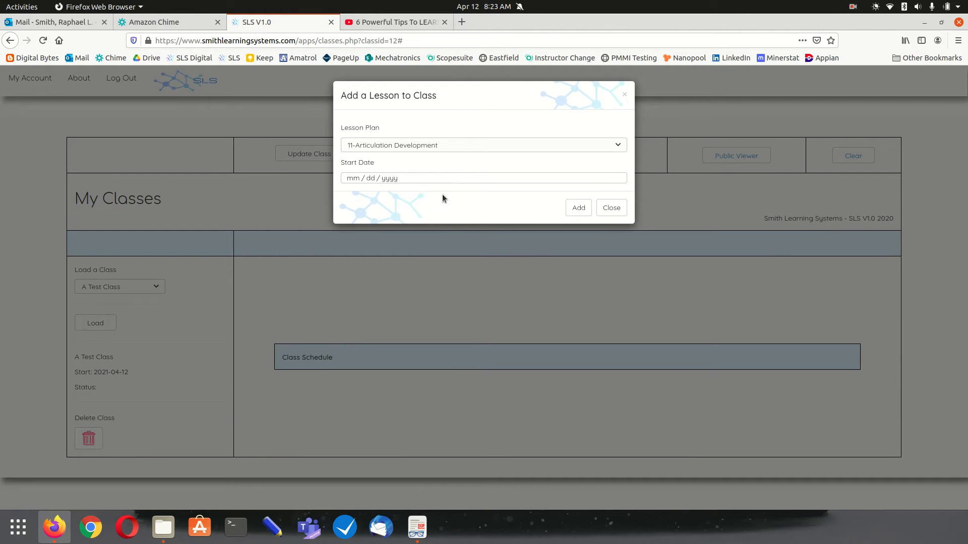
left_click(453, 145)
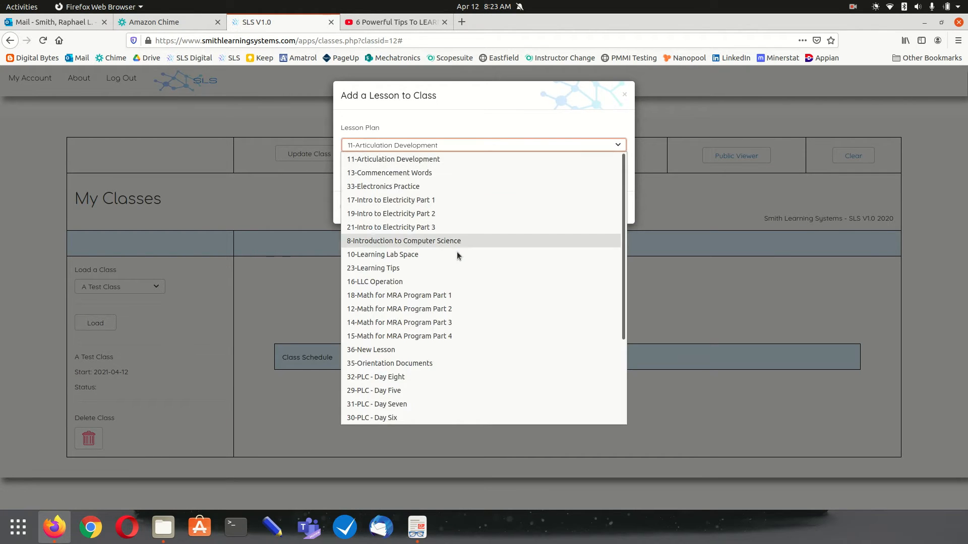
scroll(459, 275, "down", 5)
scroll(459, 280, "up", 3)
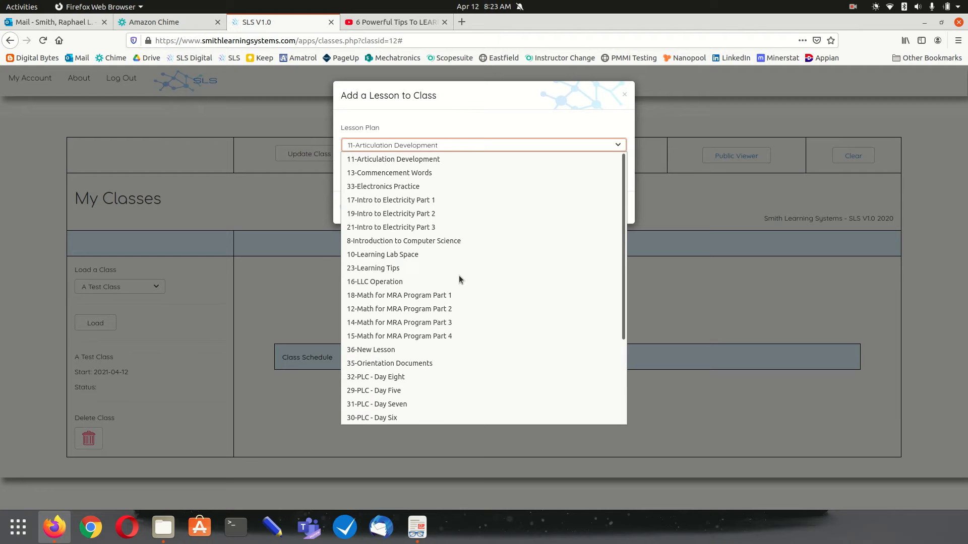
scroll(459, 279, "down", 3)
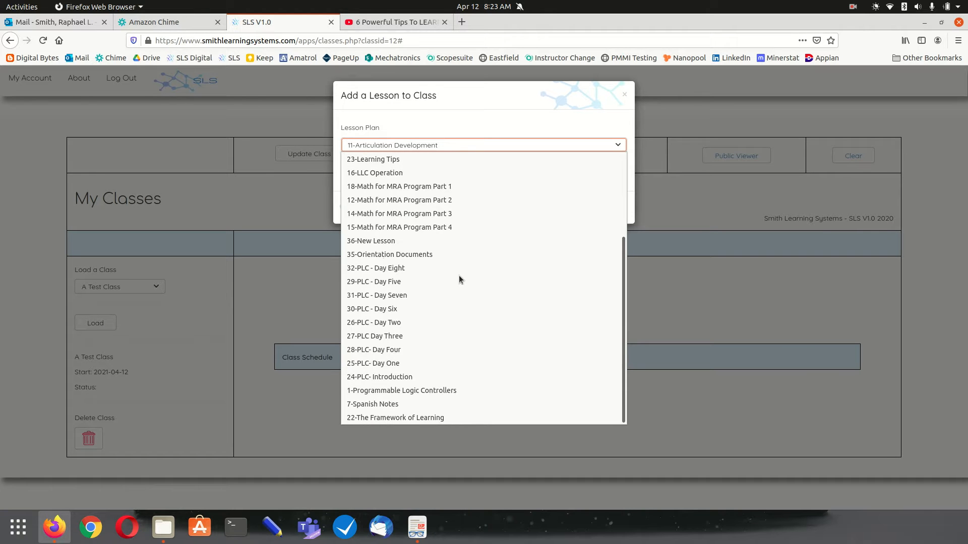
scroll(459, 279, "up", 1)
scroll(459, 279, "up", 2)
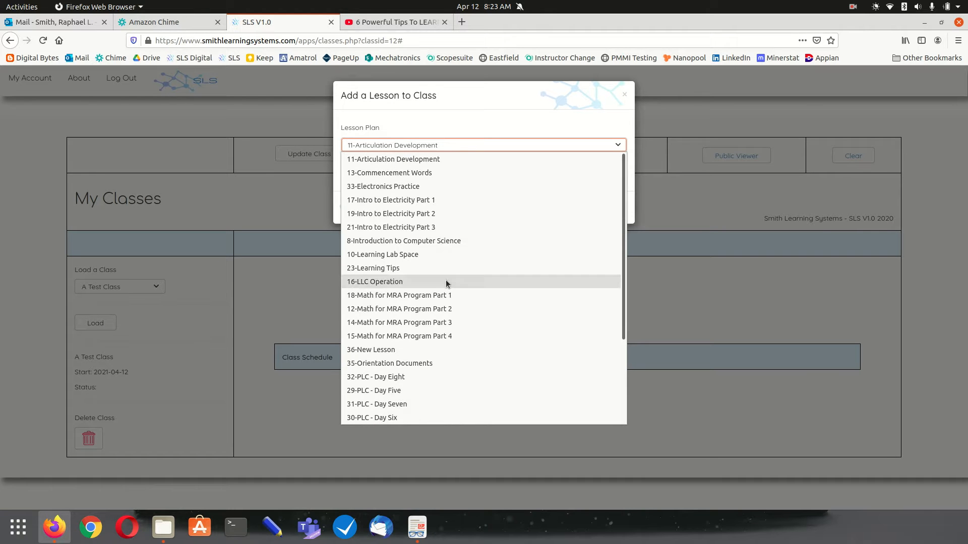
left_click(397, 287)
left_click(370, 179)
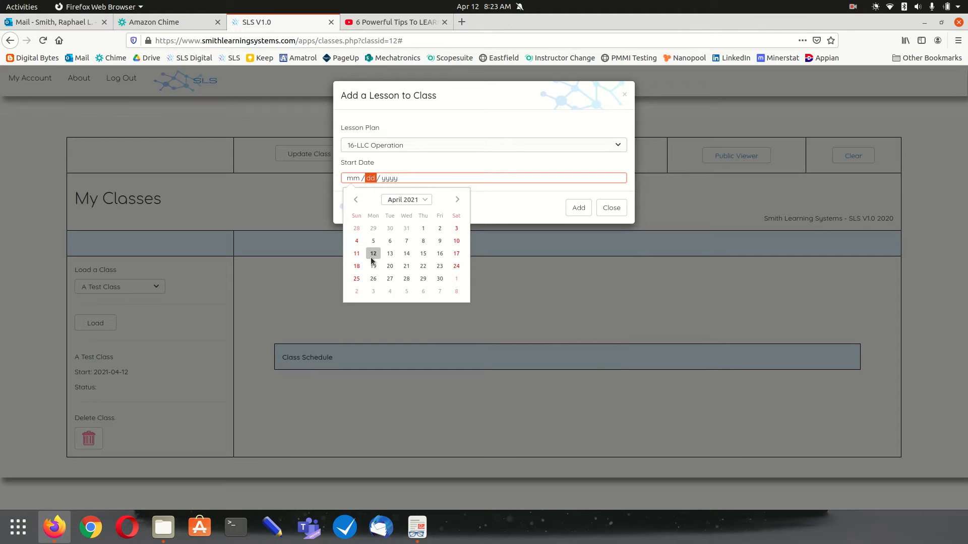
left_click(372, 256)
left_click(578, 208)
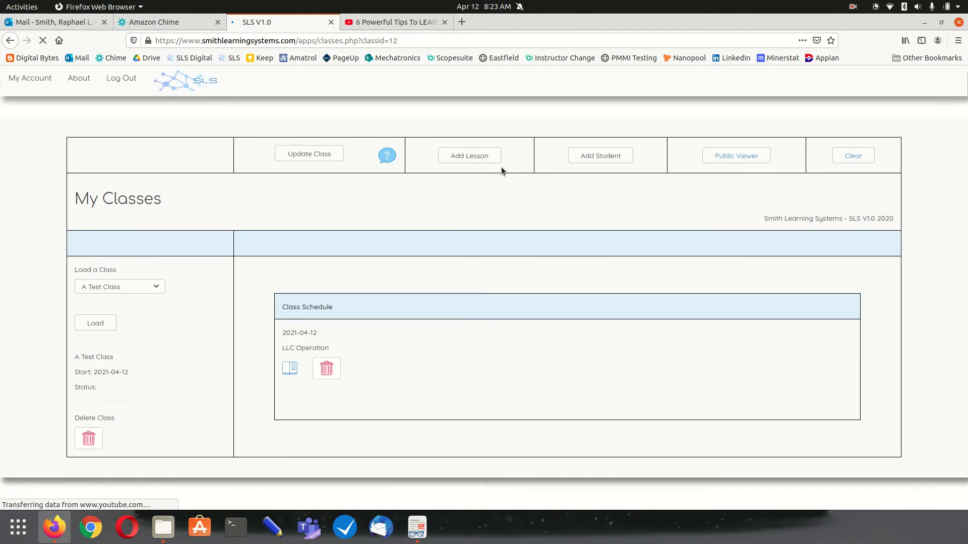
Add the 8-Introduction to Computer Science lesson, starting April 13
left_click(474, 155)
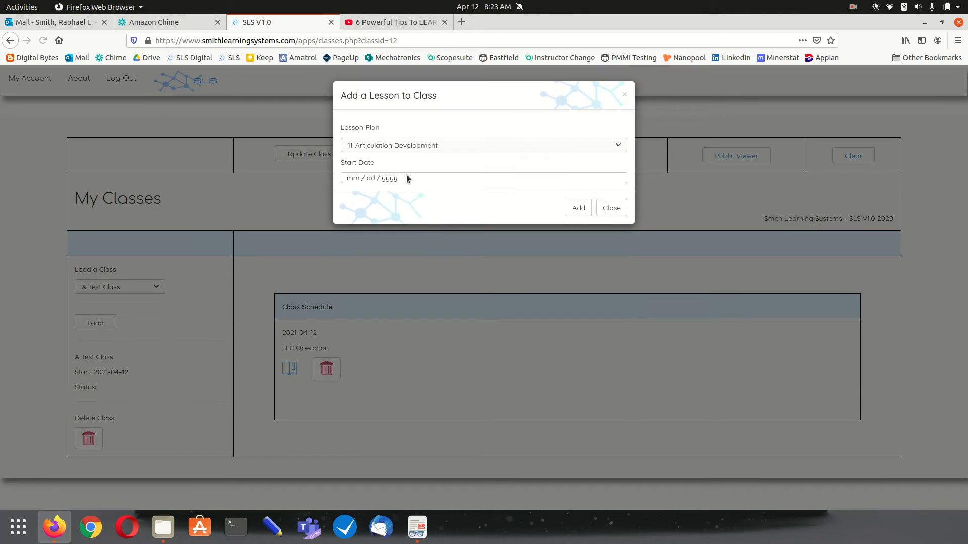
left_click(397, 147)
left_click(396, 240)
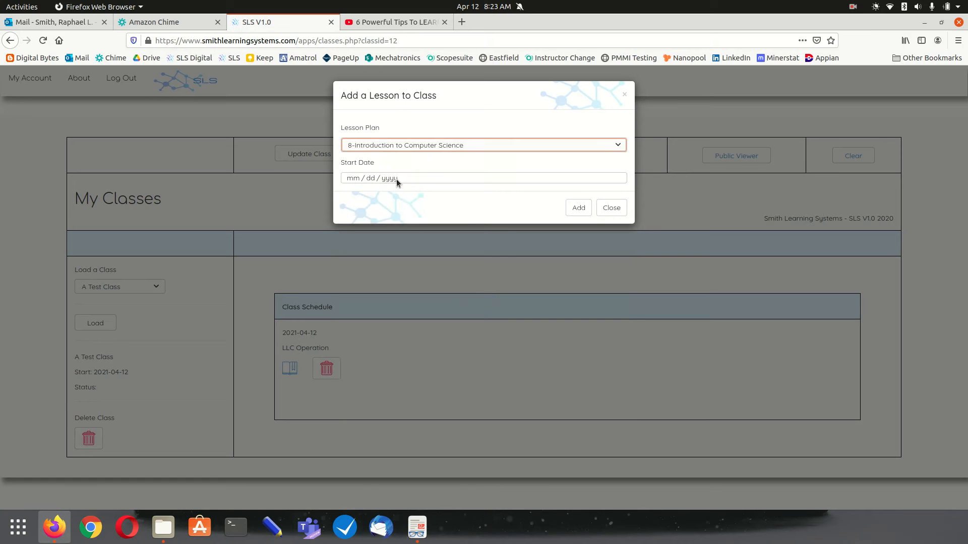
left_click(397, 179)
left_click(392, 240)
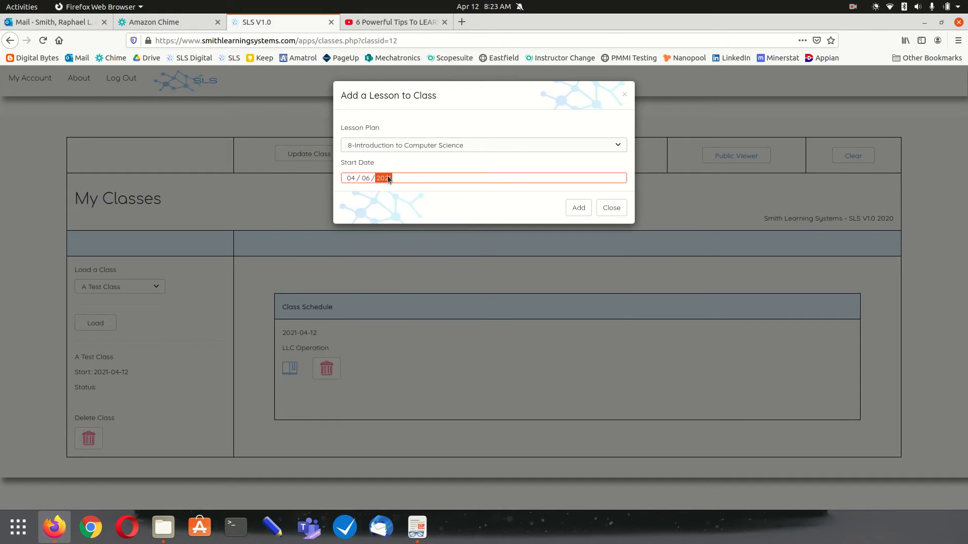
left_click(388, 179)
left_click(391, 256)
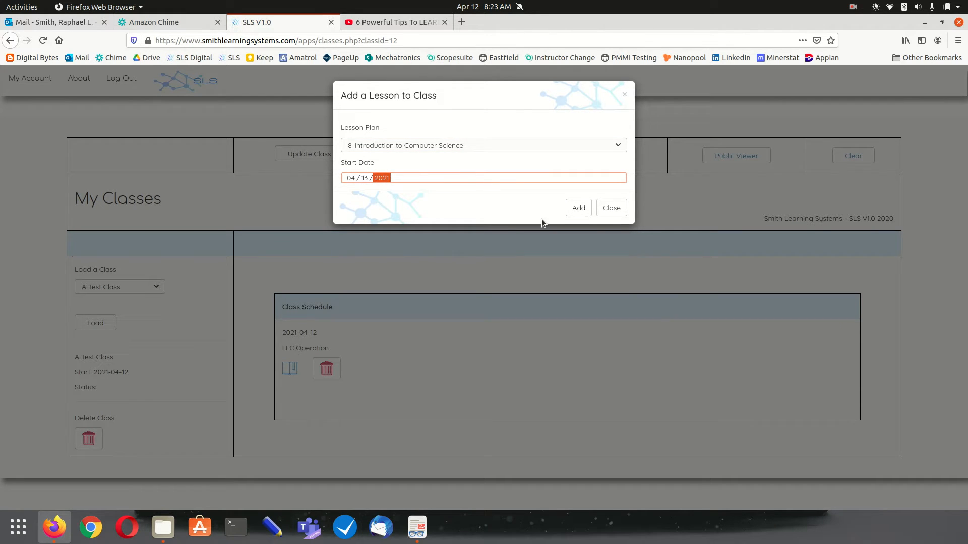
left_click(579, 209)
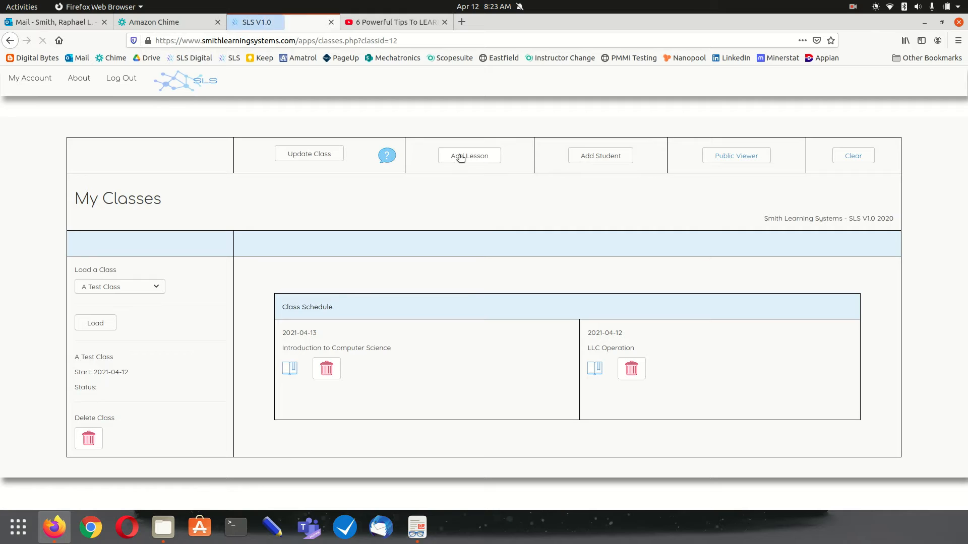
Add the 15-Math for MRA Program Part 4 lesson, starting April 14, 2021
left_click(460, 157)
left_click(428, 147)
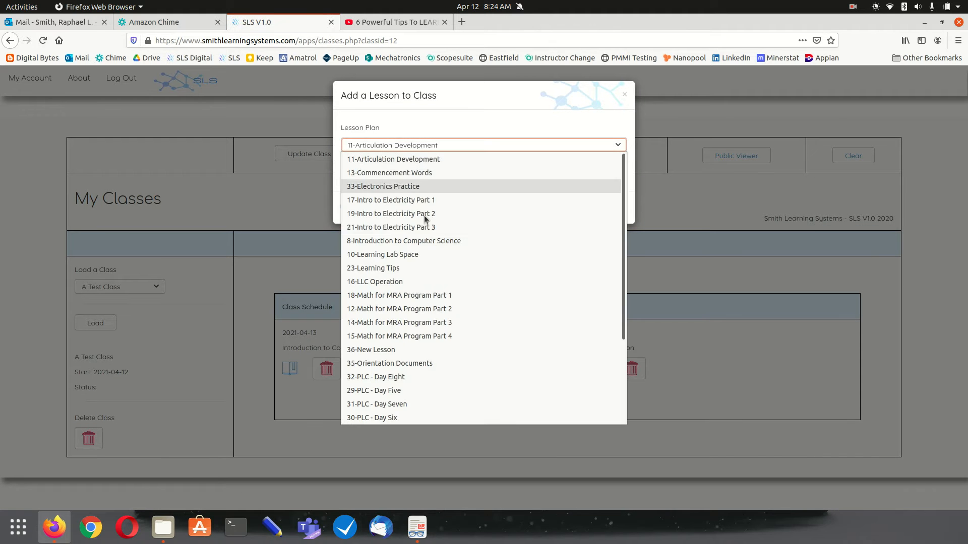
left_click(428, 337)
left_click(432, 180)
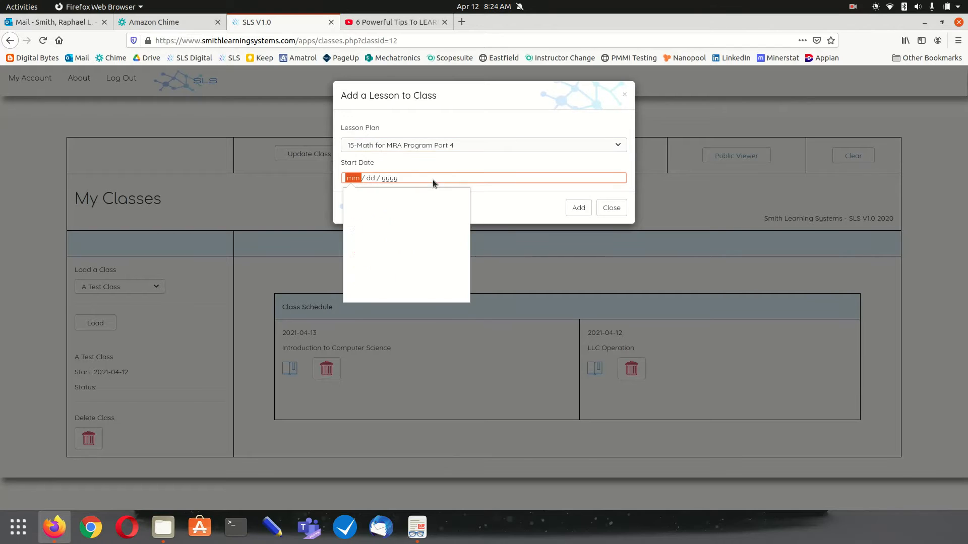
left_click(408, 256)
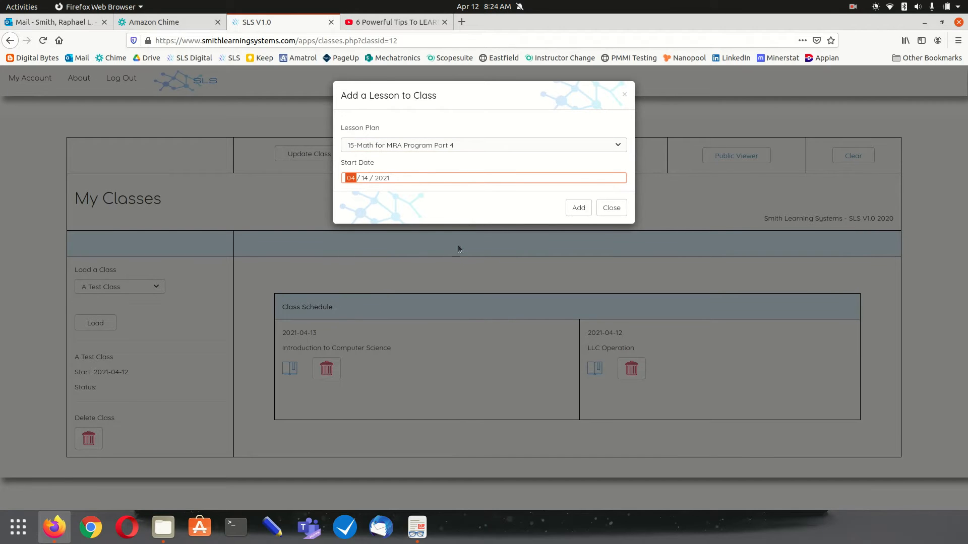
left_click(577, 208)
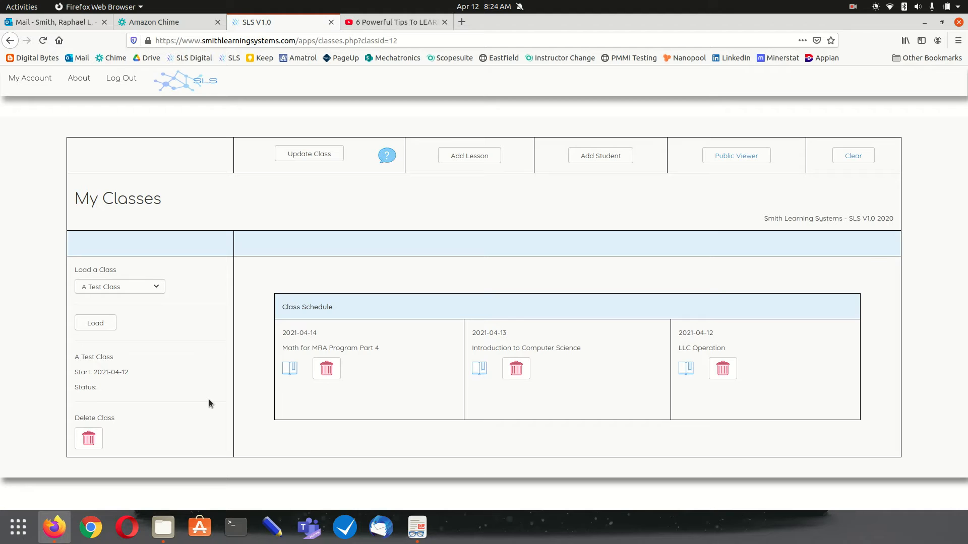
View the class publicly and preview the Introduction to Computer Science lesson page
left_click(732, 156)
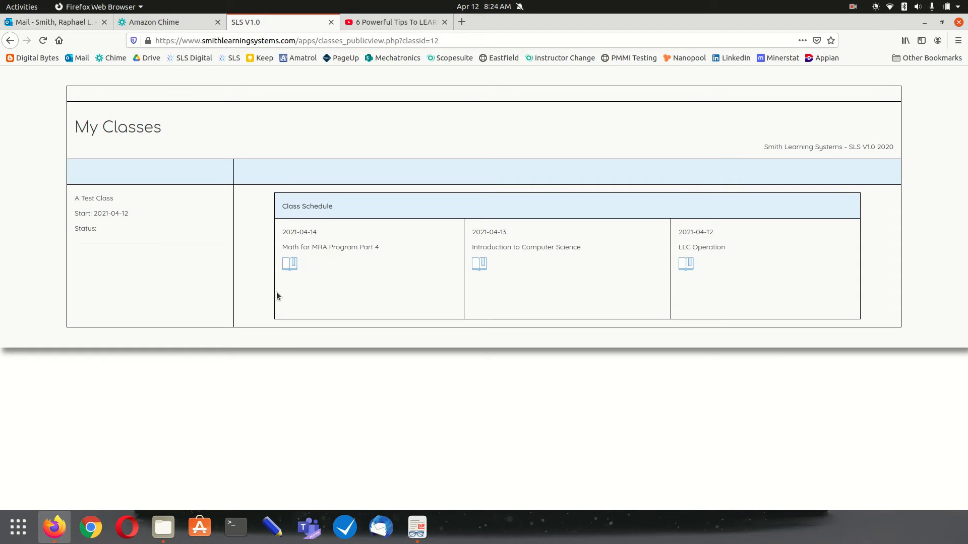
left_click_drag(290, 231, 326, 273)
left_click(327, 273)
left_click(487, 263)
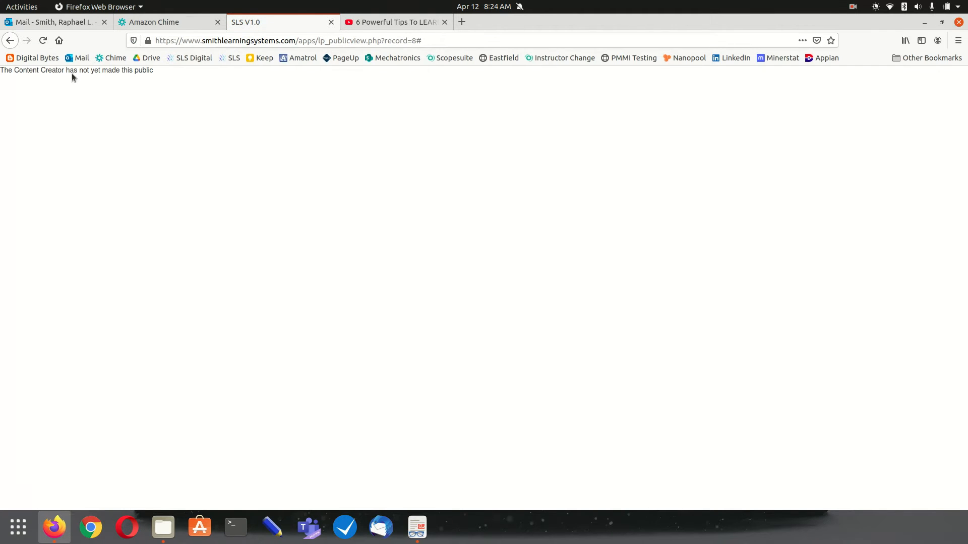
left_click(9, 43)
Preview the Math for MRA Program Part 4 lesson page, then return to the public schedule
left_click(289, 265)
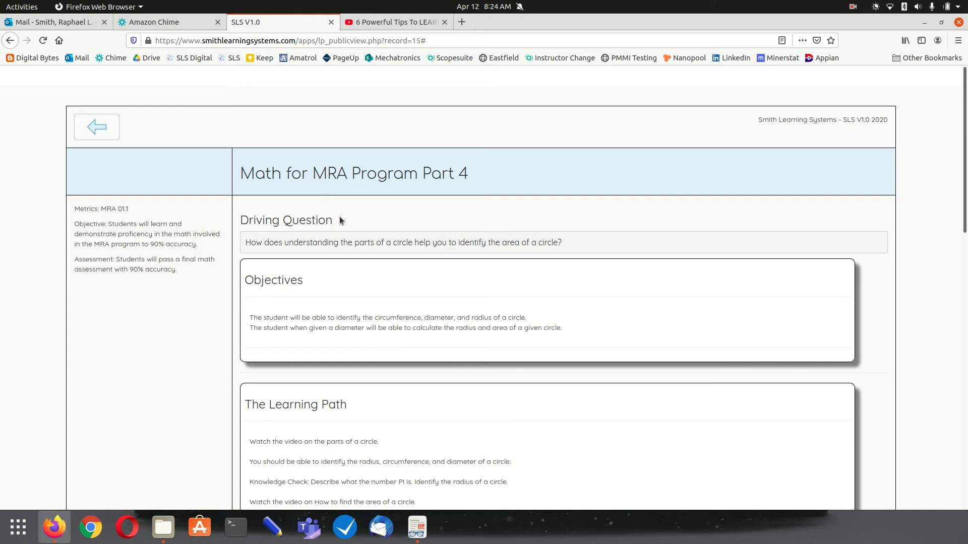
scroll(410, 207, "down", 10)
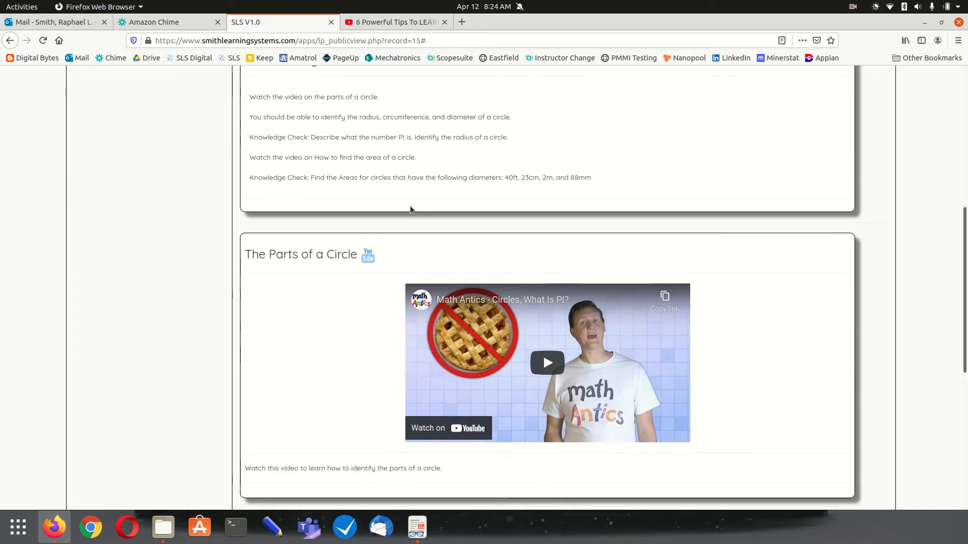
scroll(411, 209, "up", 12)
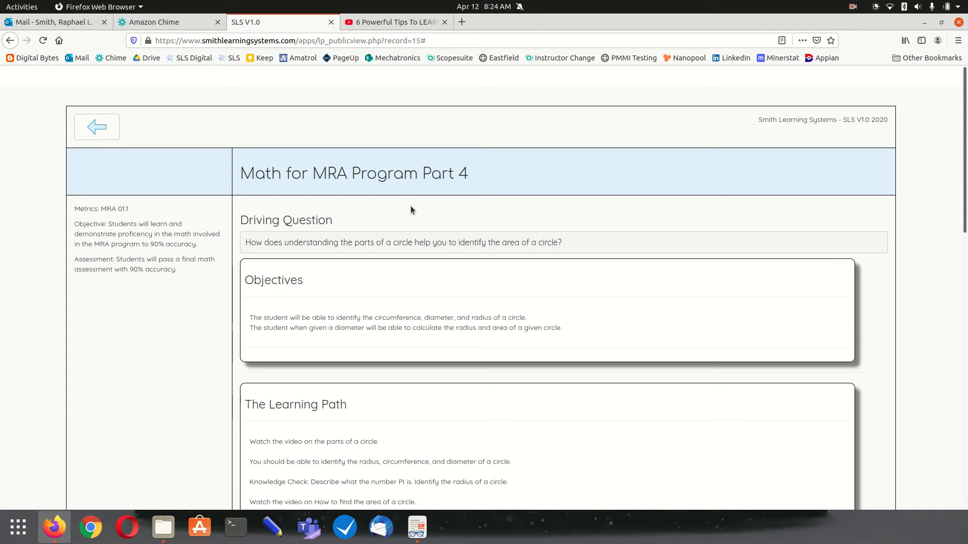
left_click(97, 128)
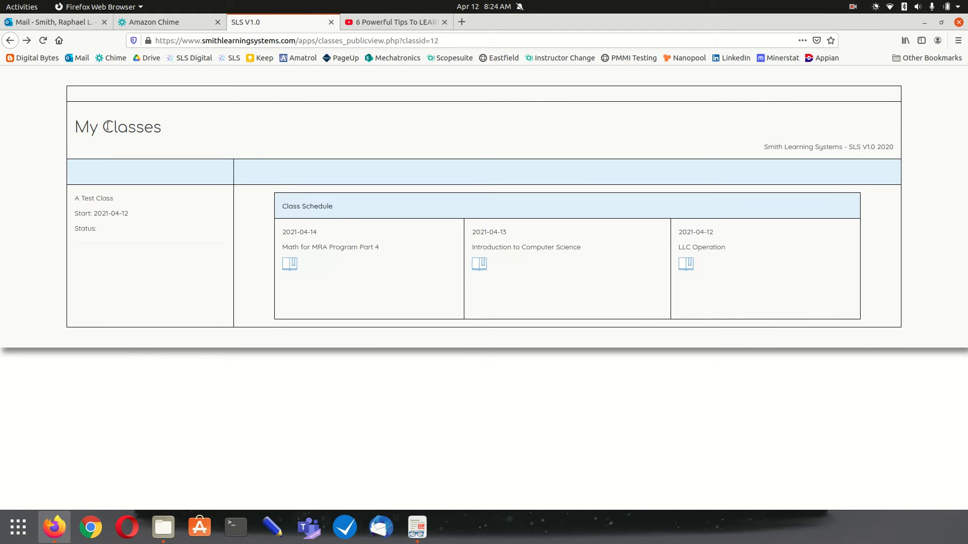
Go back to A Test Class's editable classes.php page with its three scheduled lessons
left_click(10, 41)
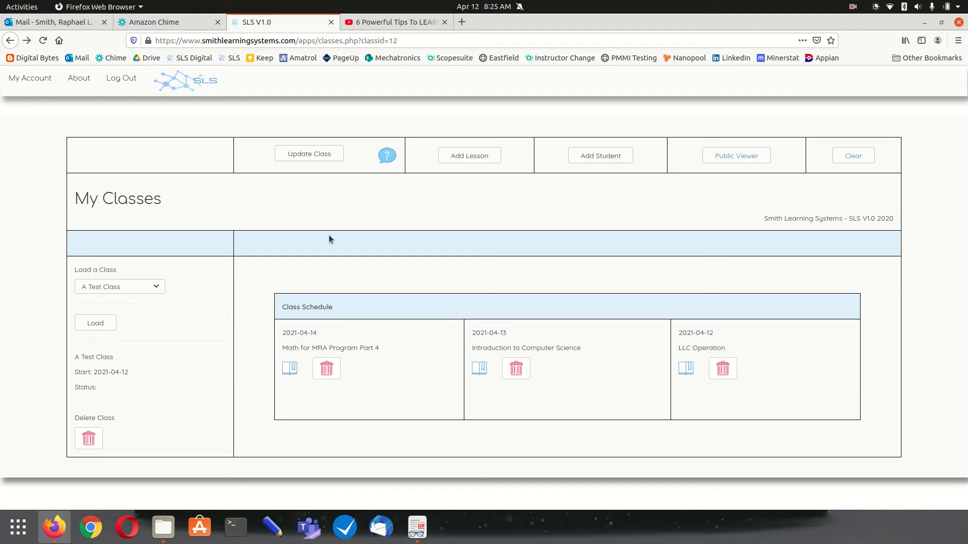
left_click(122, 291)
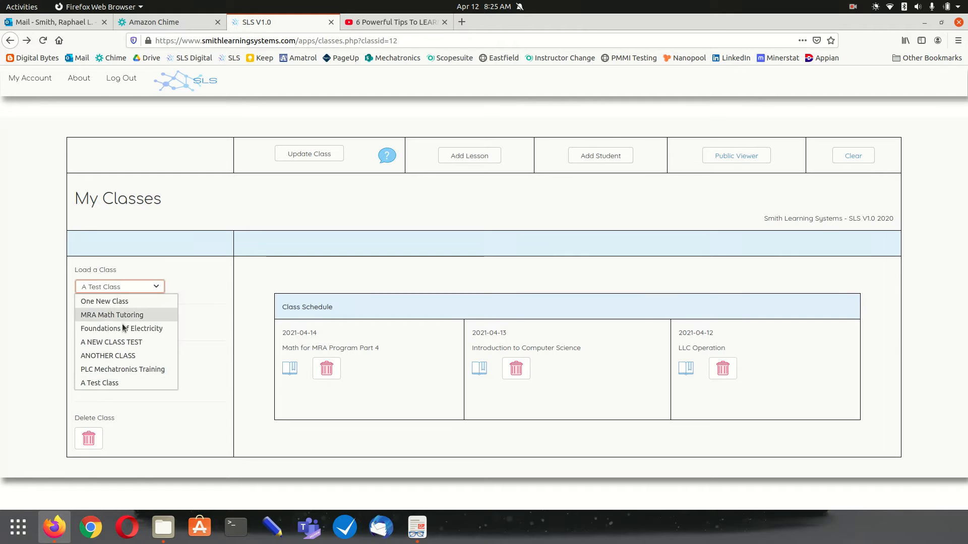
left_click(124, 369)
left_click(96, 322)
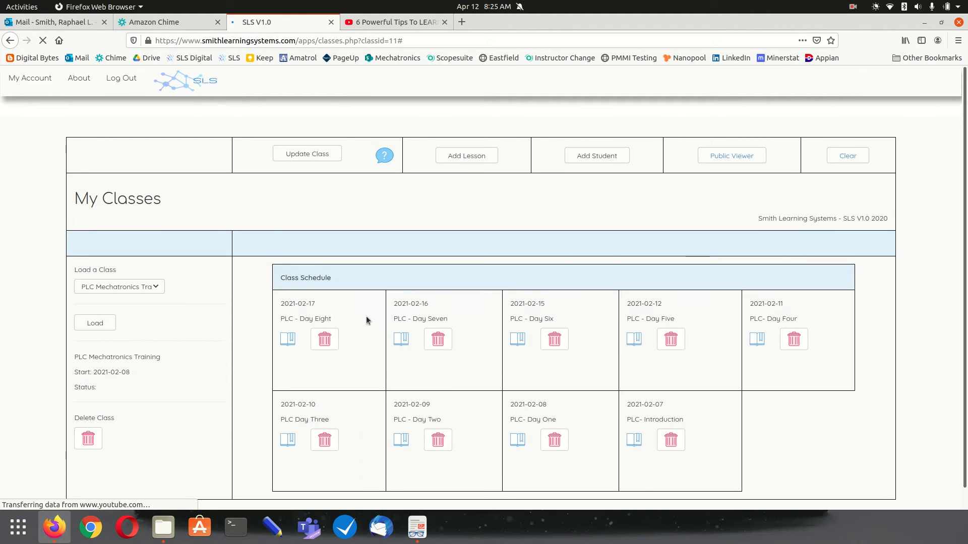
left_click(729, 160)
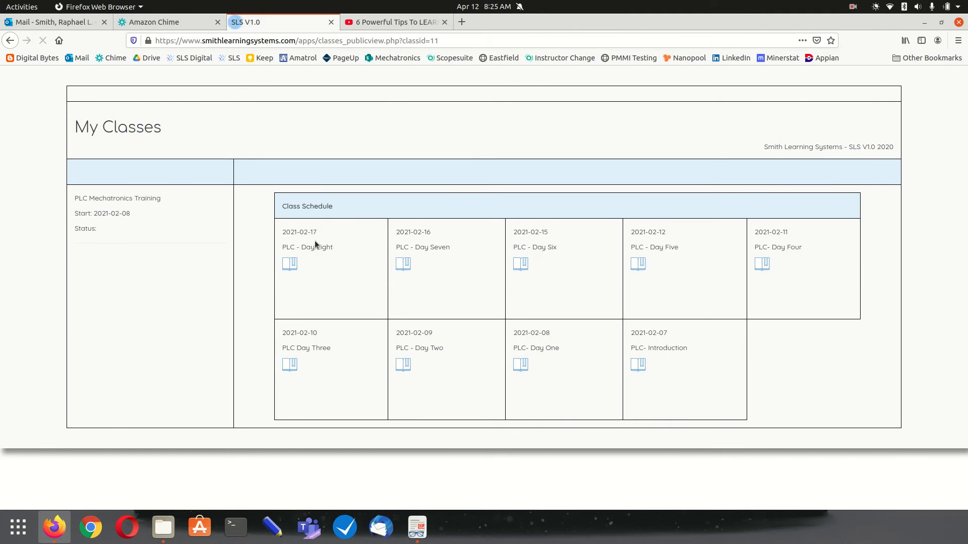
left_click(10, 40)
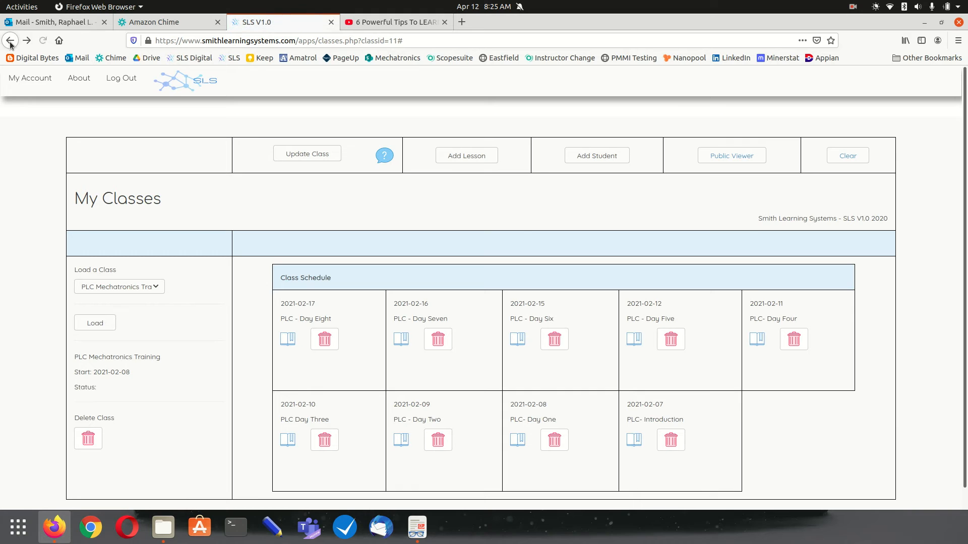
left_click(108, 286)
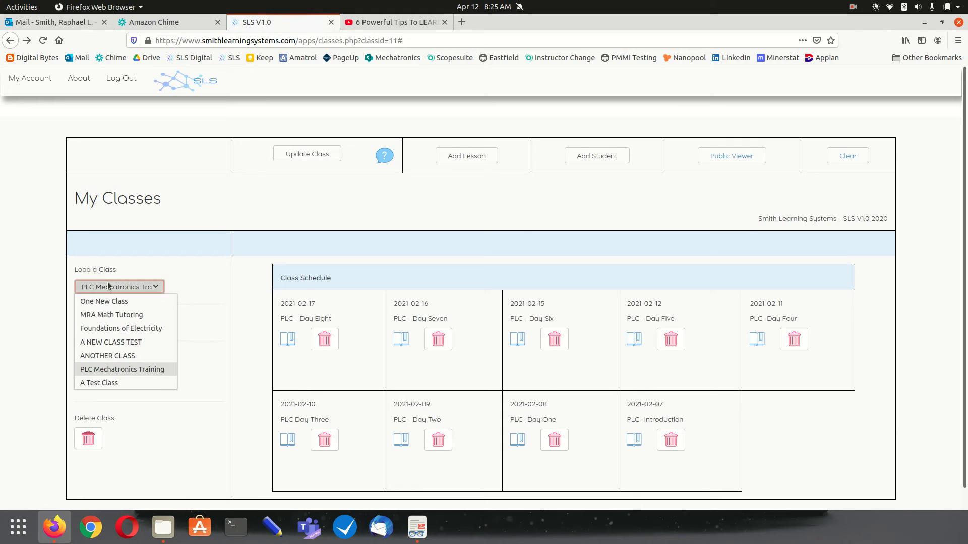
left_click(114, 383)
left_click(99, 322)
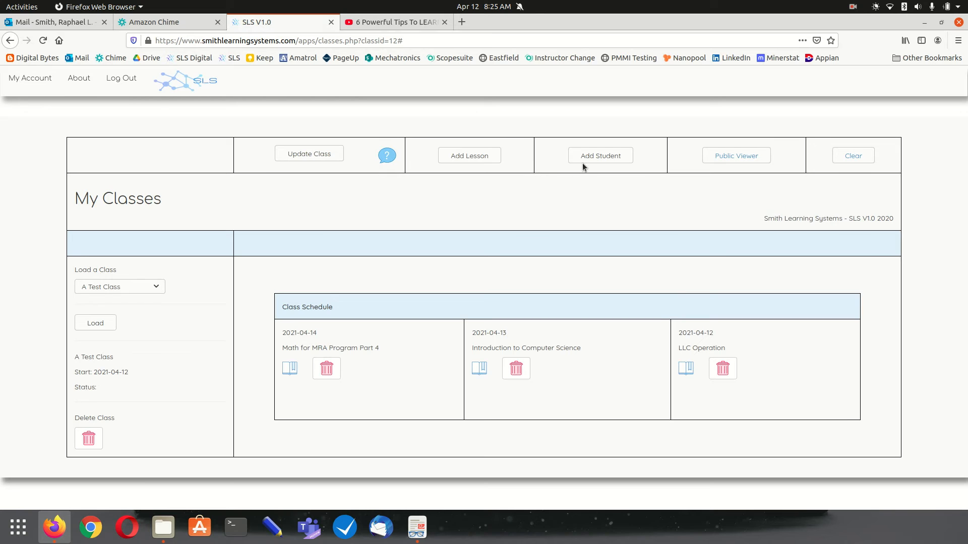
left_click(595, 156)
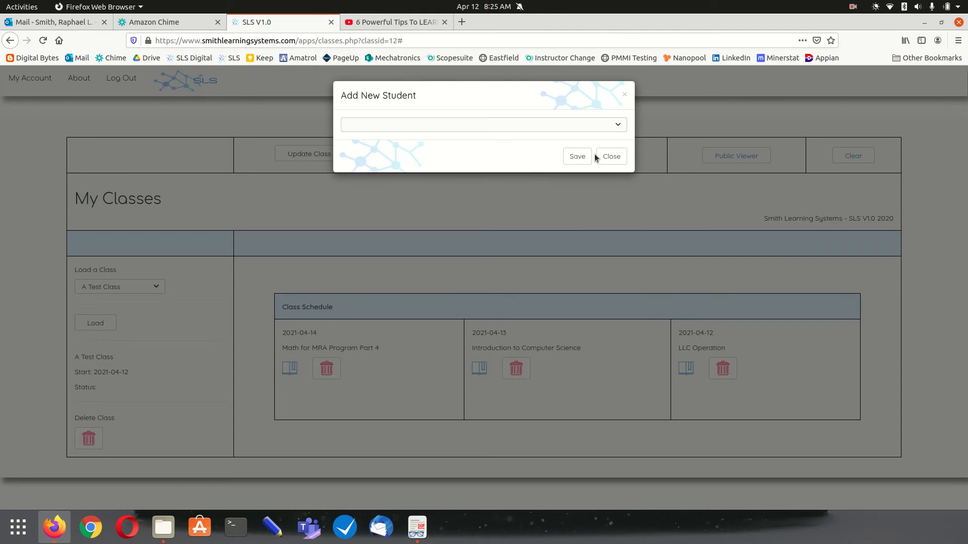
left_click(605, 128)
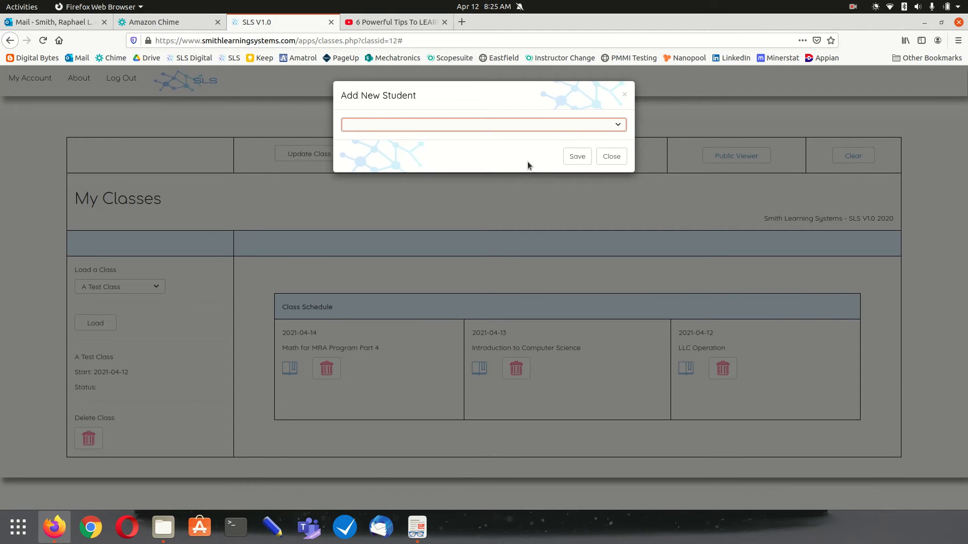
left_click(612, 158)
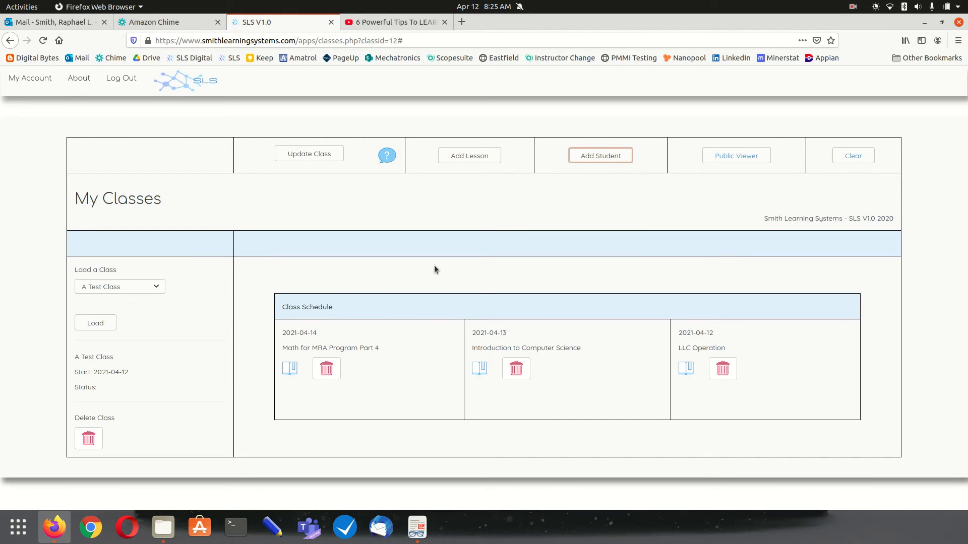
left_click(35, 89)
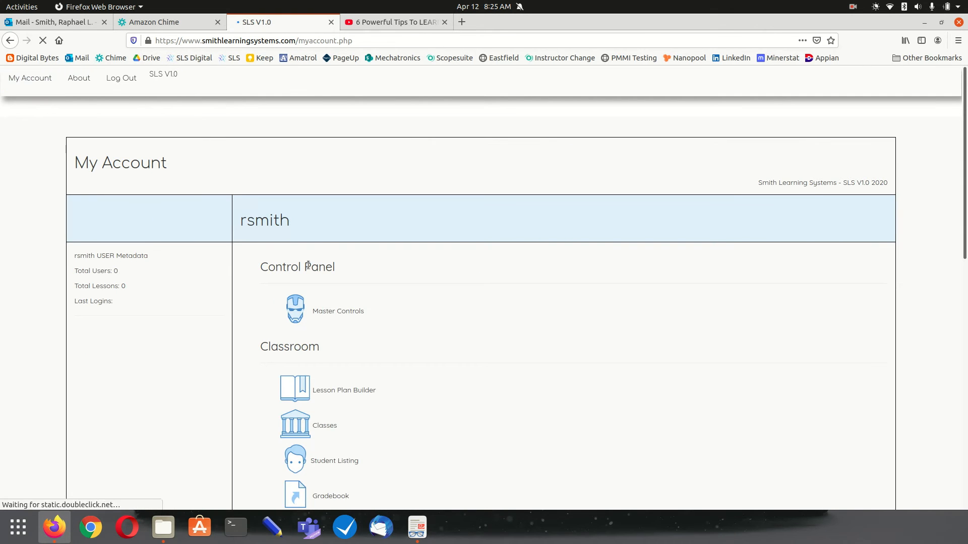
Reload the My Account home page and open Student Listing under Classroom
scroll(310, 268, "down", 3)
scroll(312, 266, "down", 1)
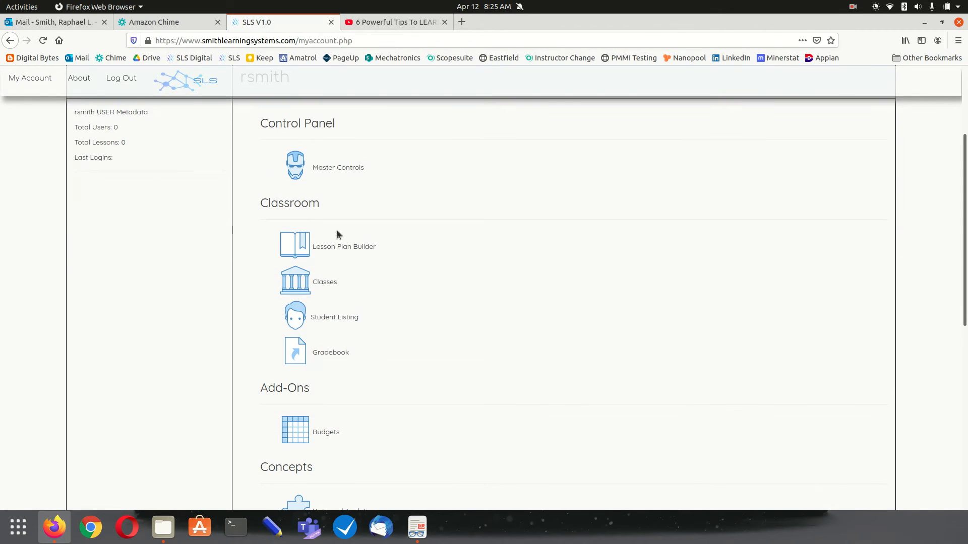
left_click(34, 83)
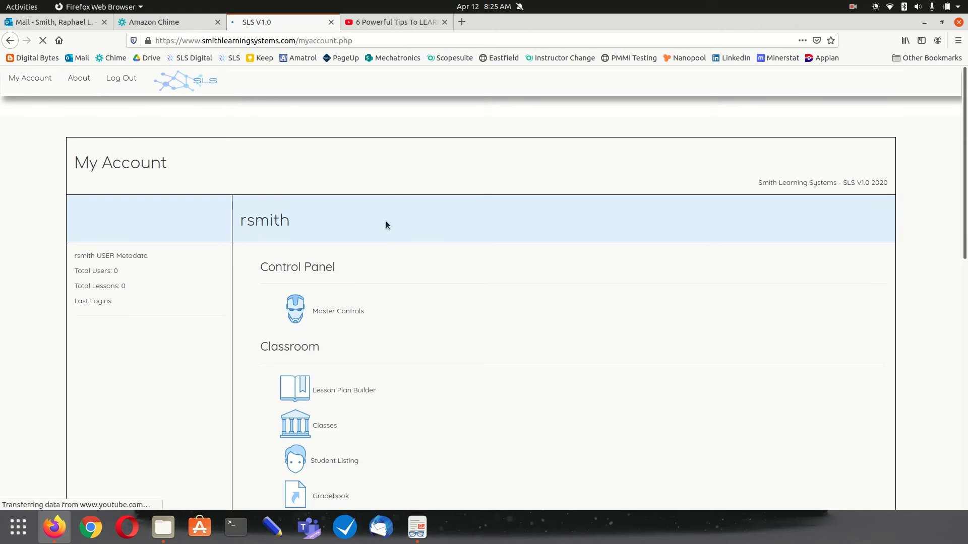
scroll(263, 340, "down", 3)
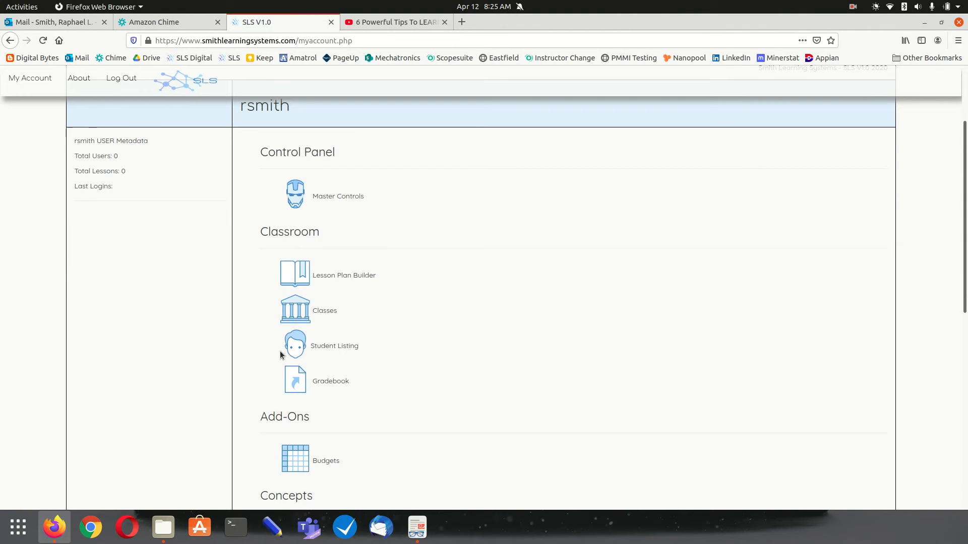
left_click(296, 356)
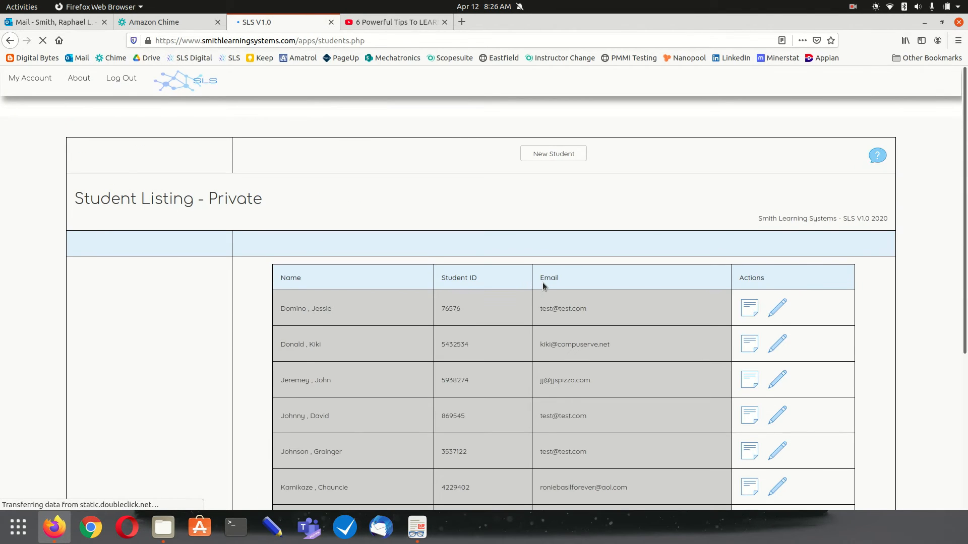
scroll(544, 285, "down", 1)
scroll(544, 286, "down", 5)
scroll(542, 283, "up", 5)
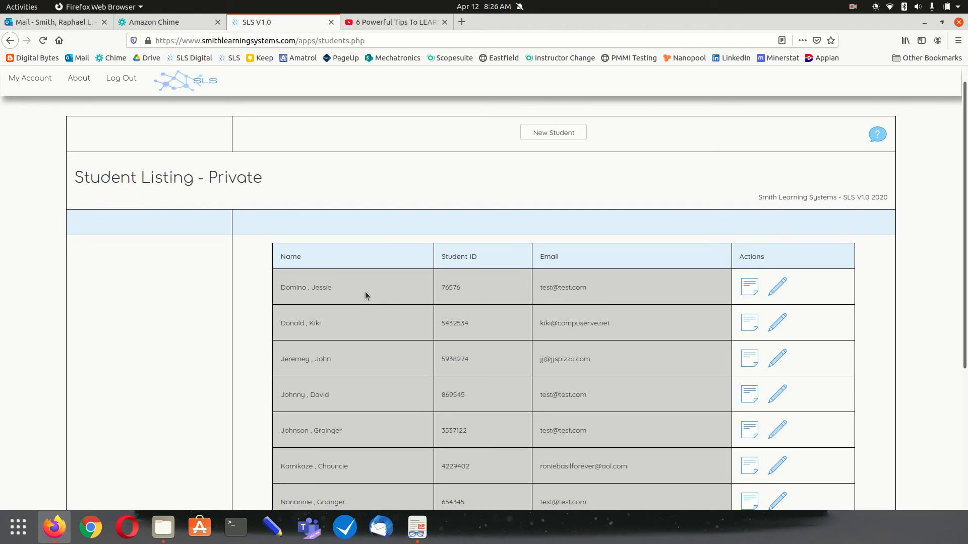
scroll(537, 337, "down", 5)
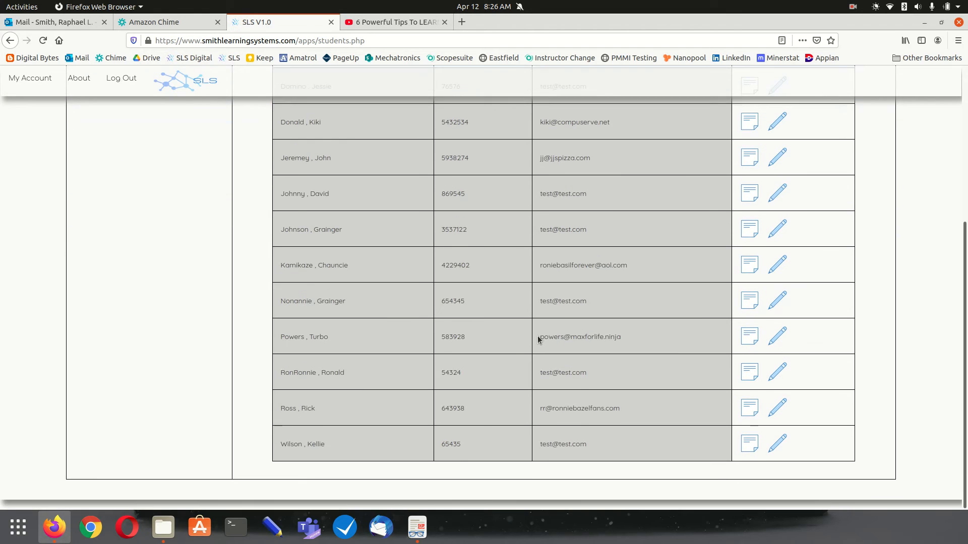
scroll(537, 336, "up", 4)
scroll(538, 331, "up", 2)
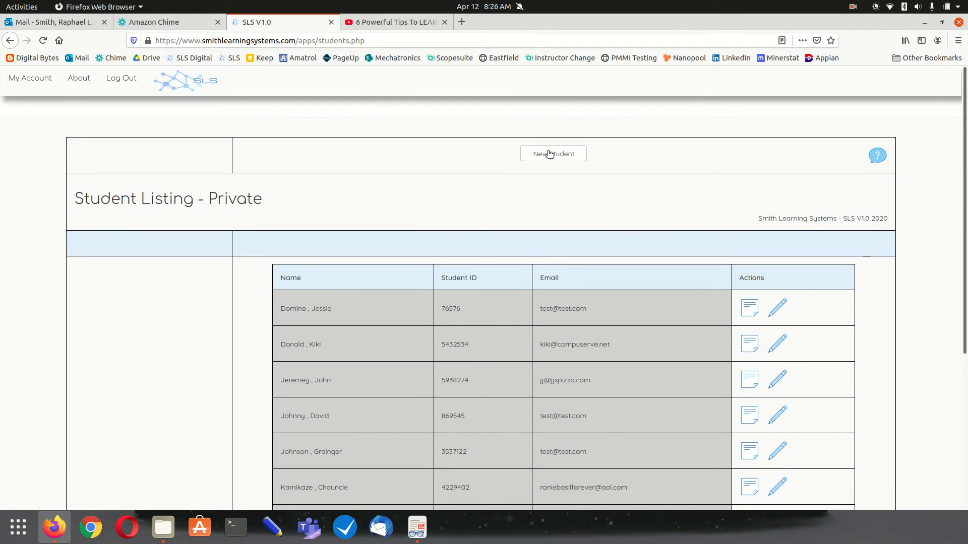
Read and dismiss the students help, then start a new student and enter its student ID
left_click(877, 159)
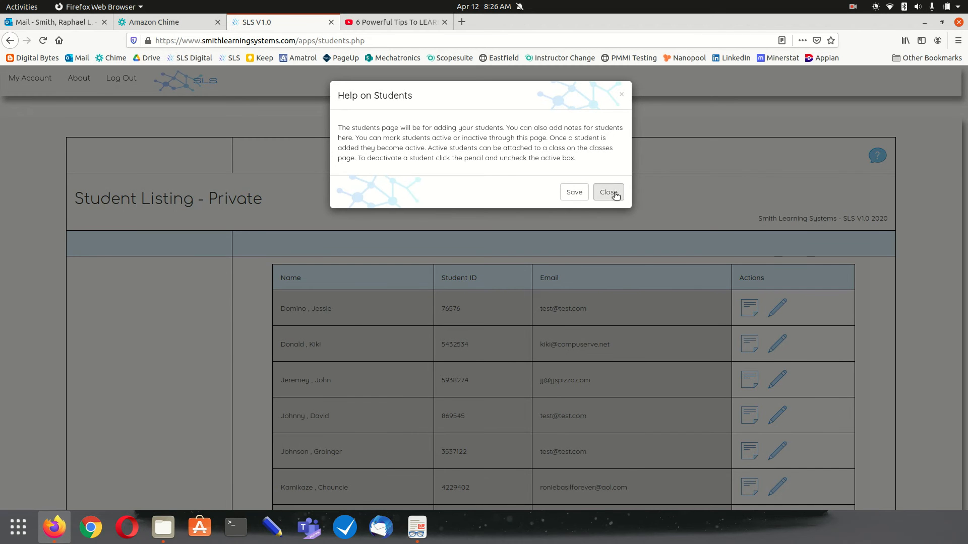
left_click(614, 195)
left_click(547, 156)
left_click(406, 147)
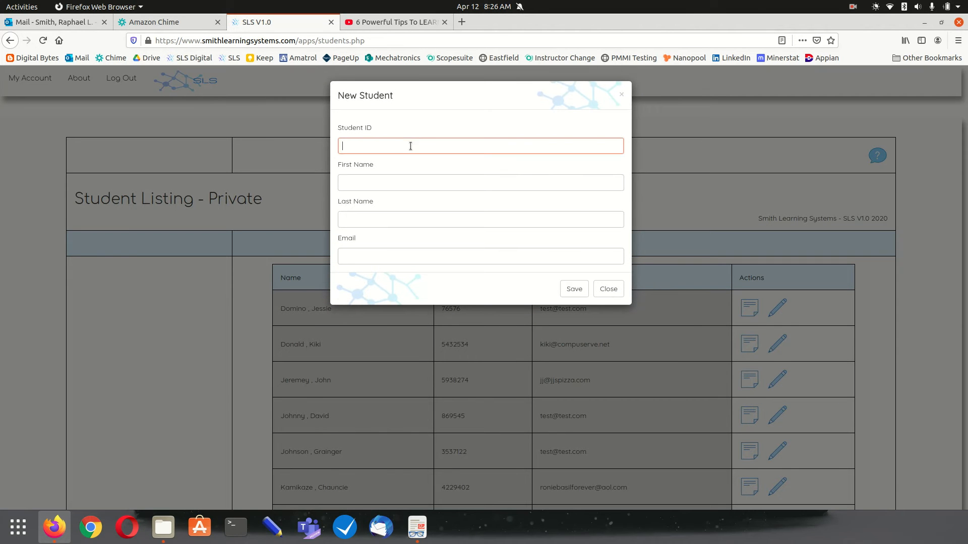
type("784392")
Fill in the new student's first name, last name and e-mail address
key("Tab")
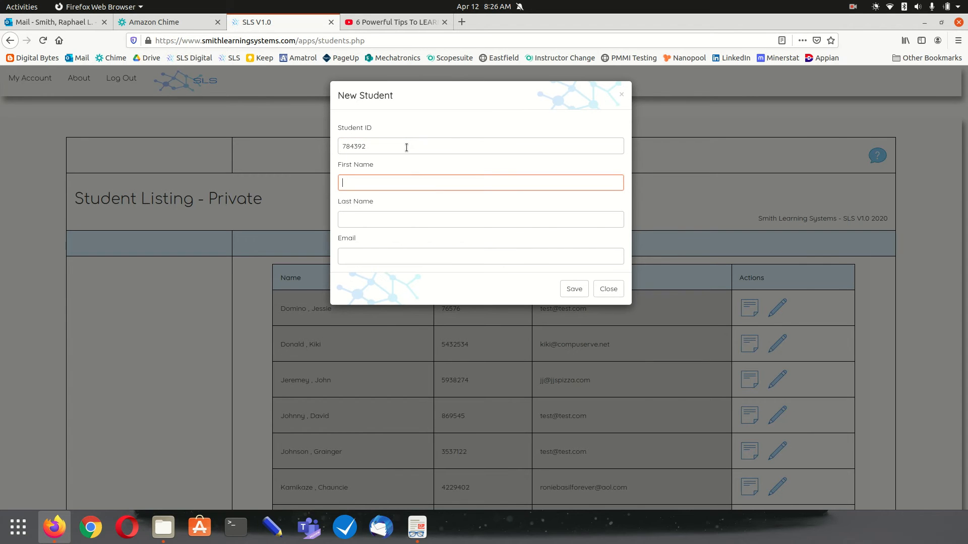
key("Tab")
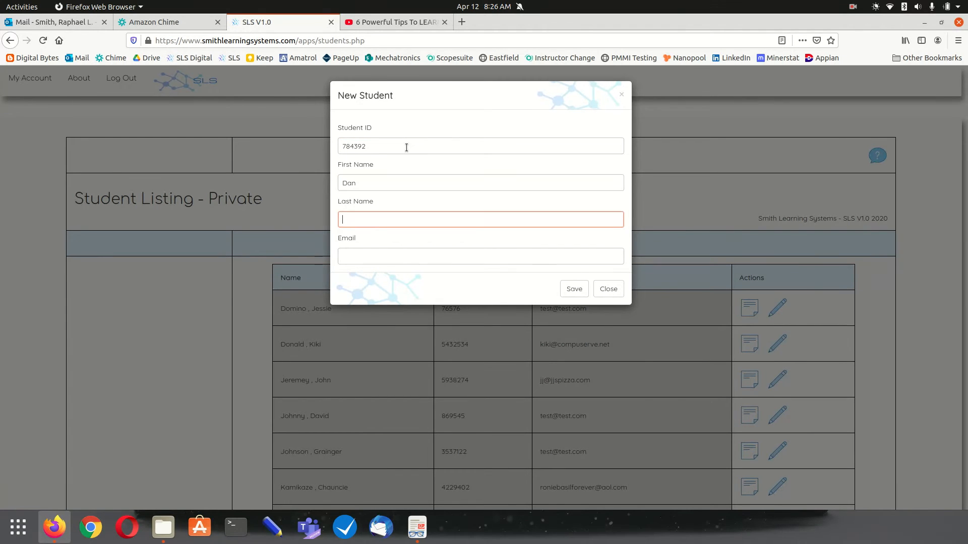
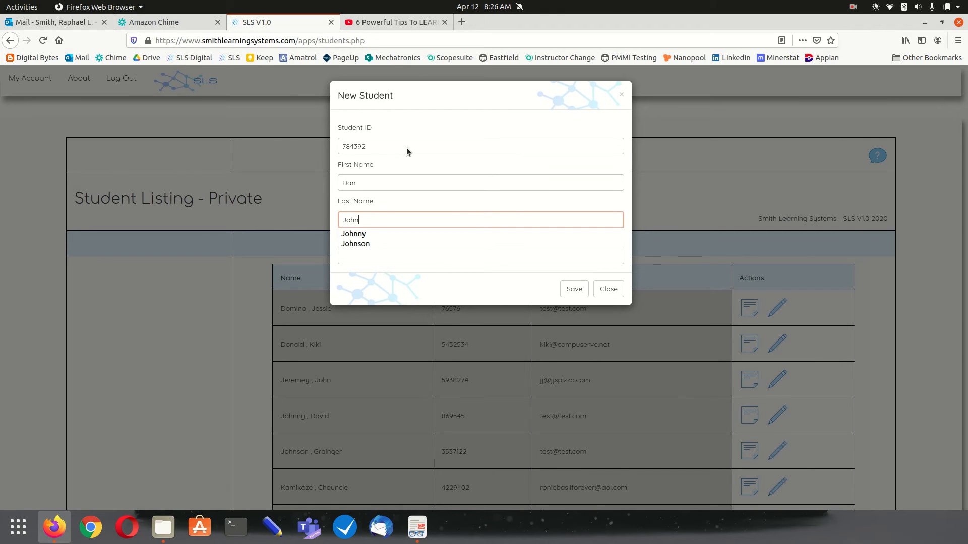
left_click(382, 187)
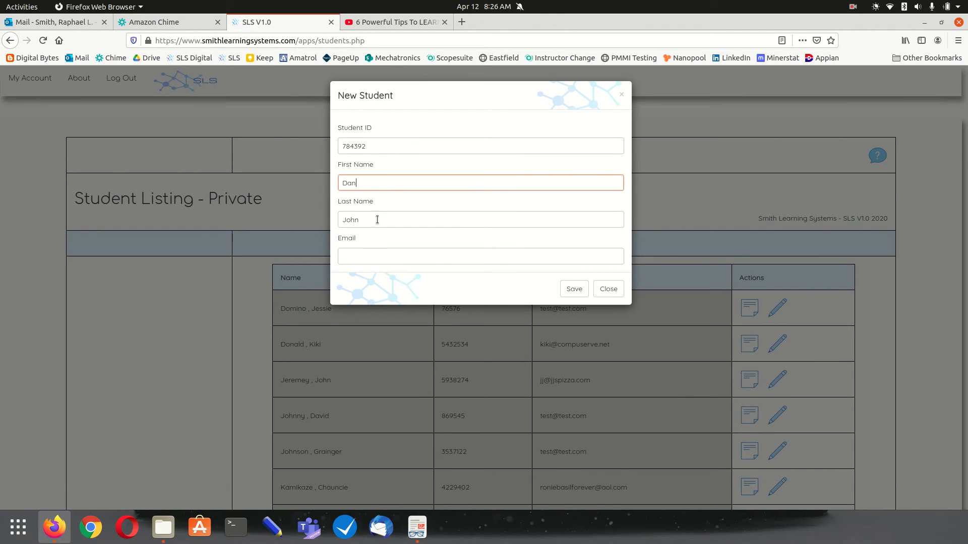
left_click(373, 260)
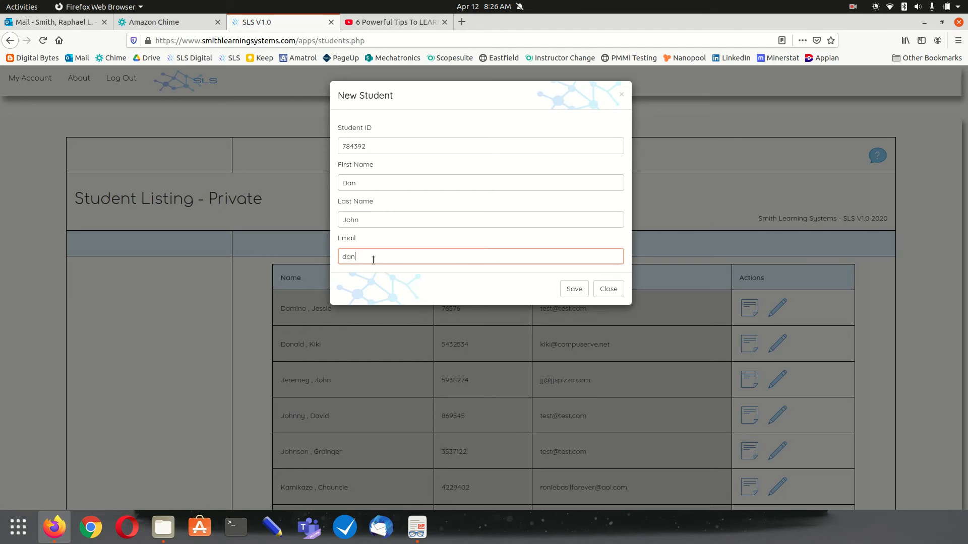
Save the new student, then mark an existing student Active and save the record
left_click(573, 289)
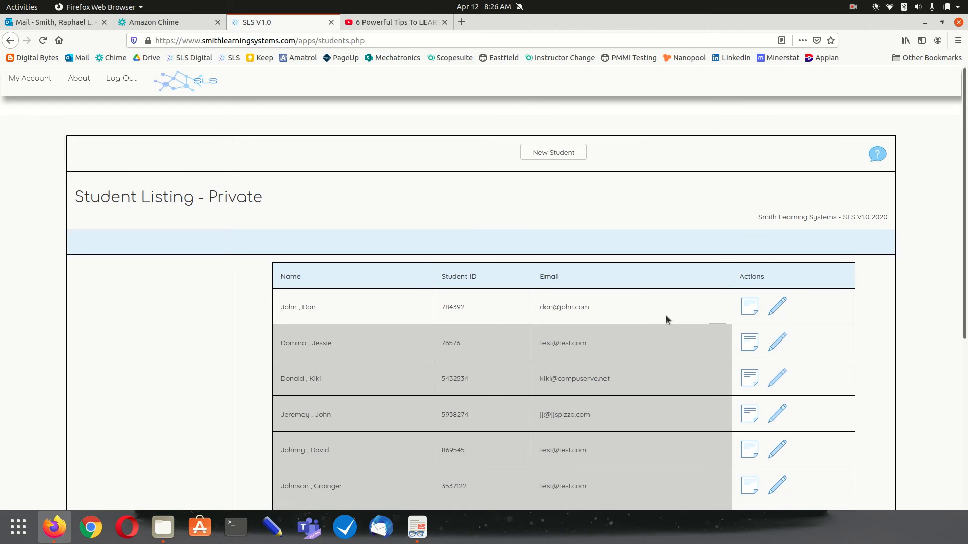
scroll(665, 318, "down", 3)
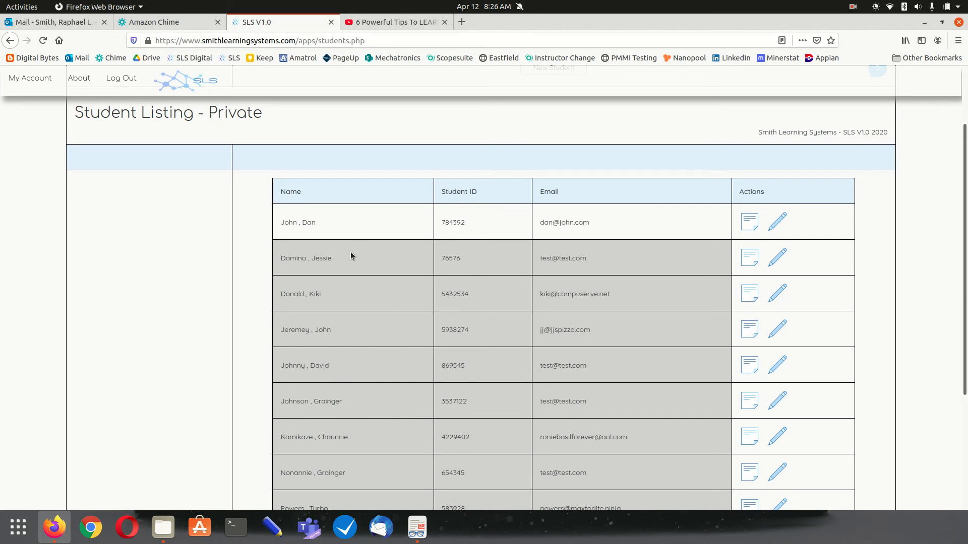
left_click(779, 365)
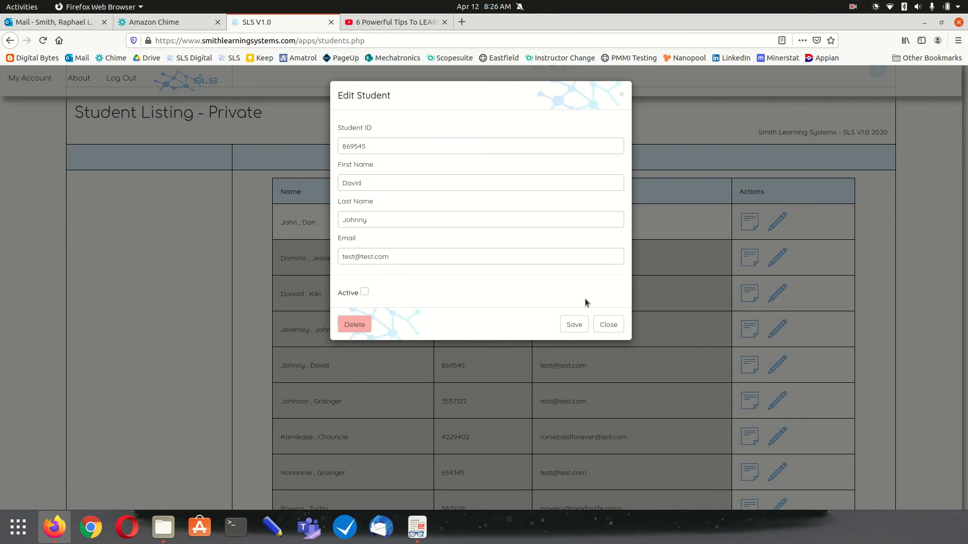
left_click(364, 291)
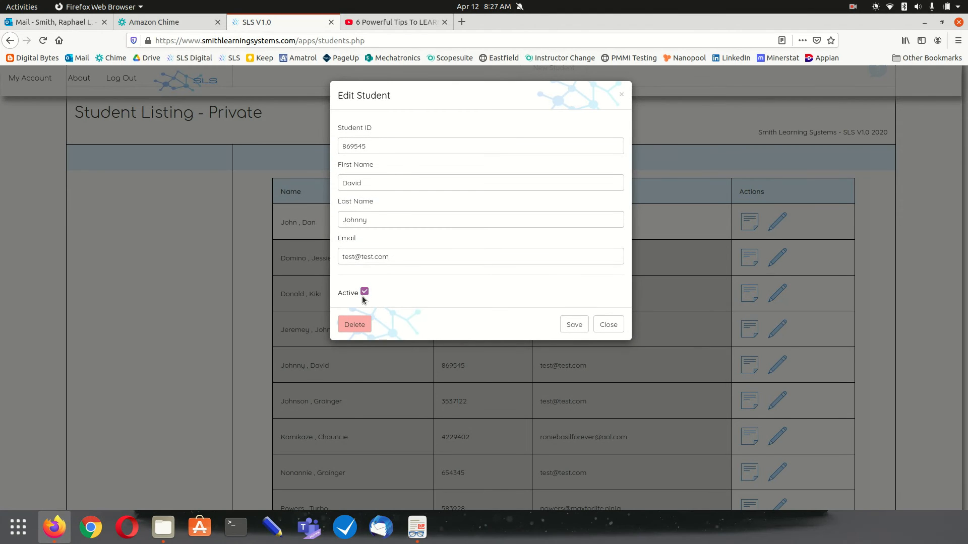
left_click(572, 325)
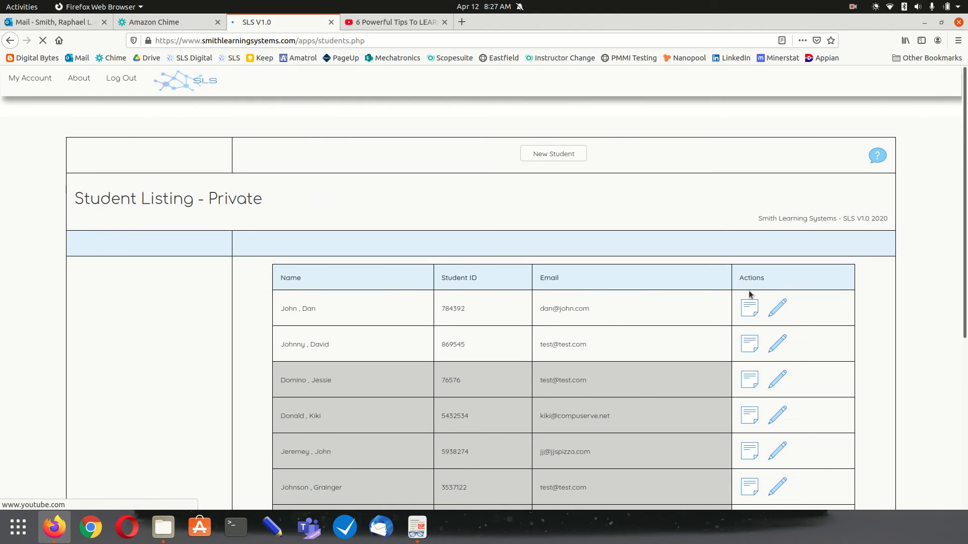
Open a student's note form and close it without saving
scroll(782, 310, "down", 3)
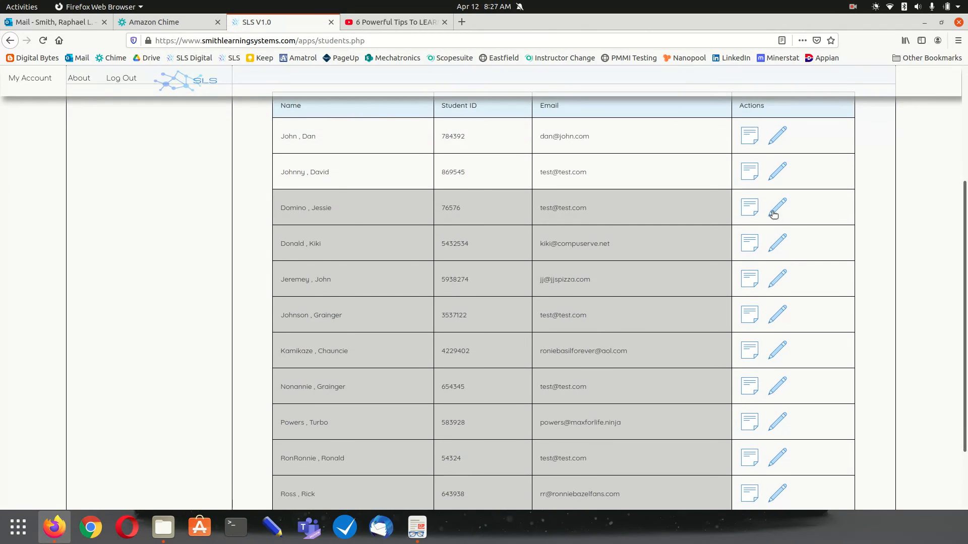
left_click(748, 209)
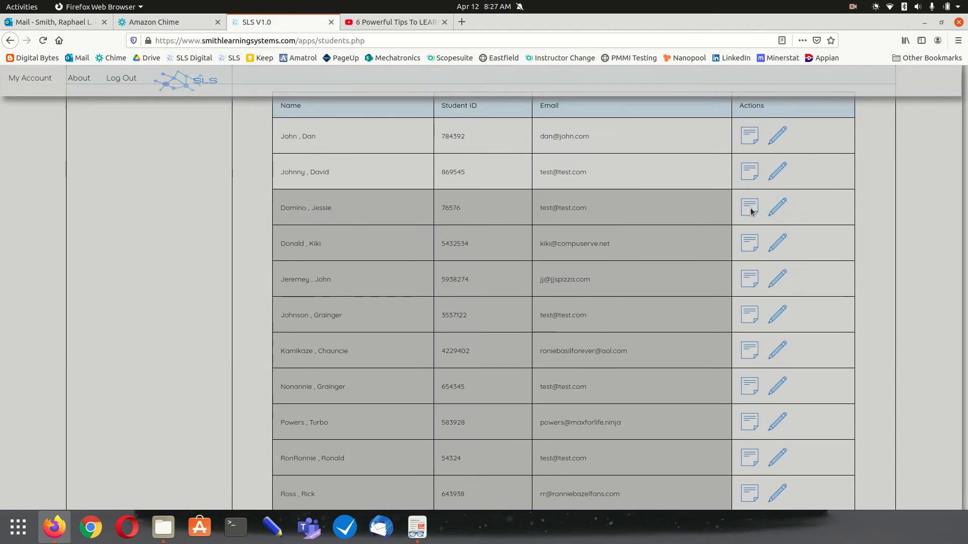
left_click(430, 154)
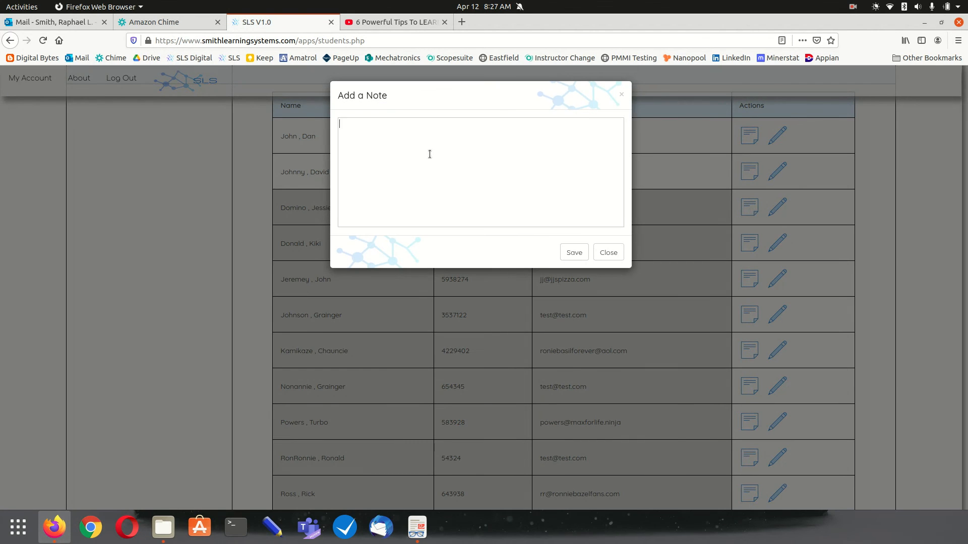
left_click(611, 256)
scroll(724, 267, "up", 3)
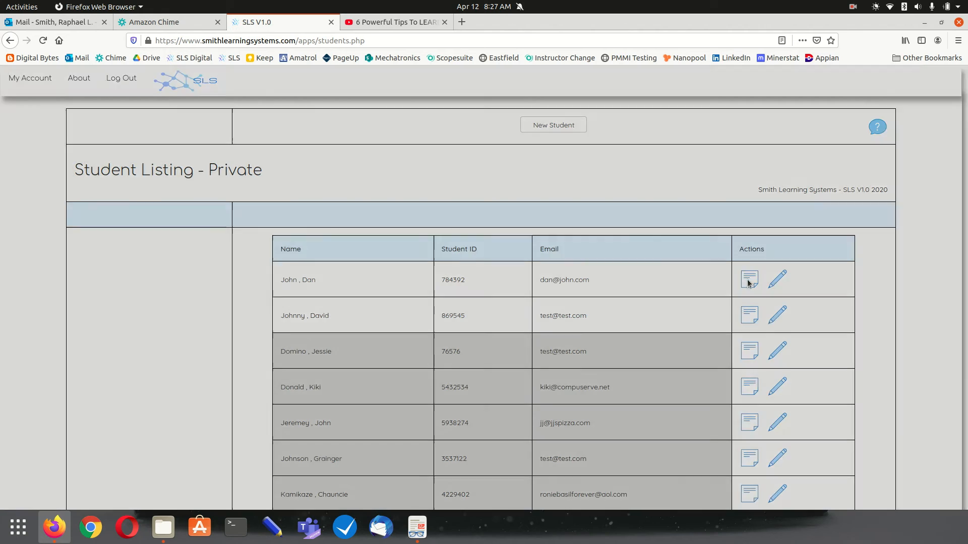
Save the note 'This student is great' on the new student and reopen it to verify
left_click(748, 281)
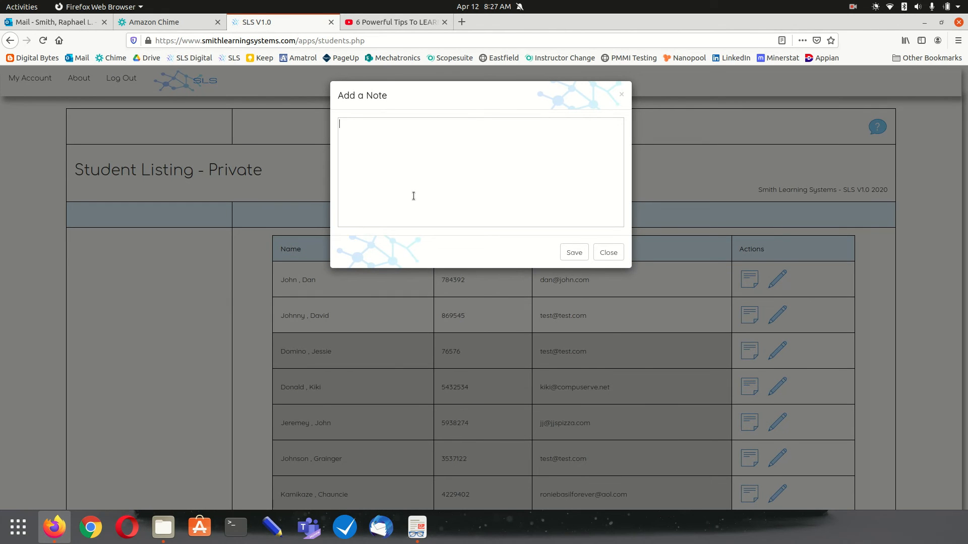
type("This student is gre")
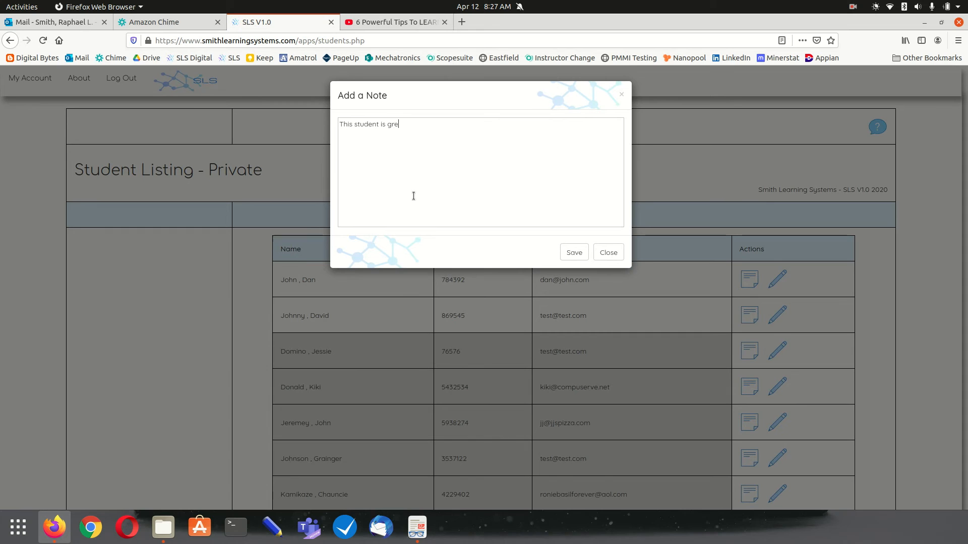
type("at")
left_click(571, 256)
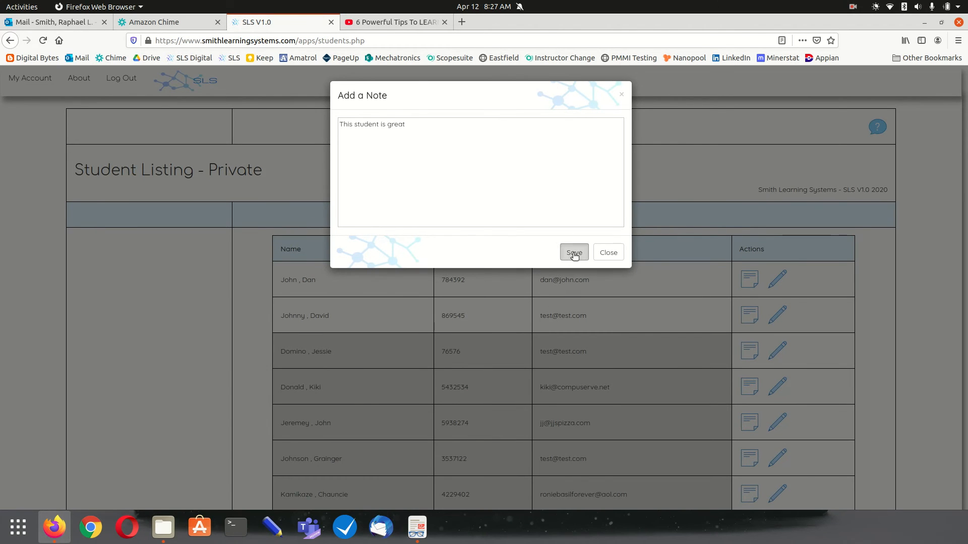
scroll(532, 311, "down", 2)
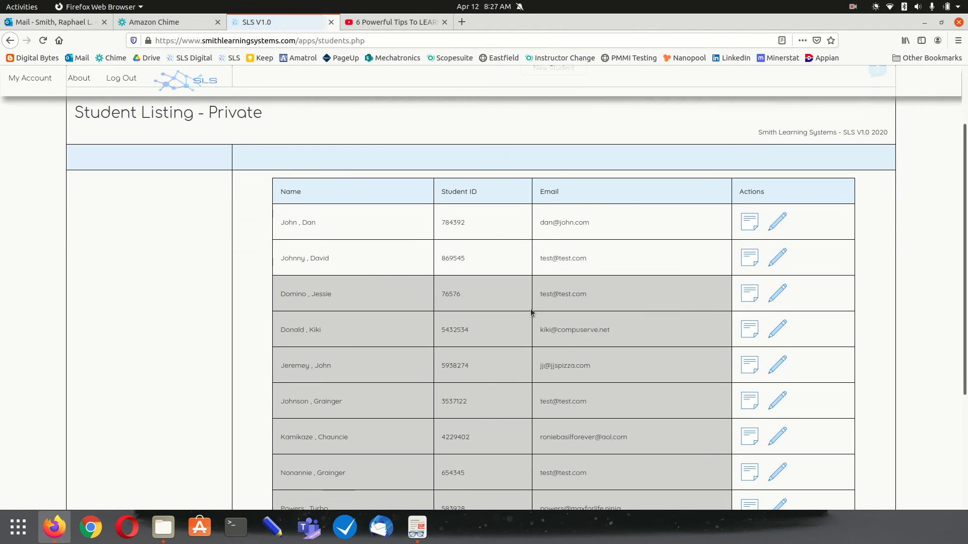
left_click(749, 222)
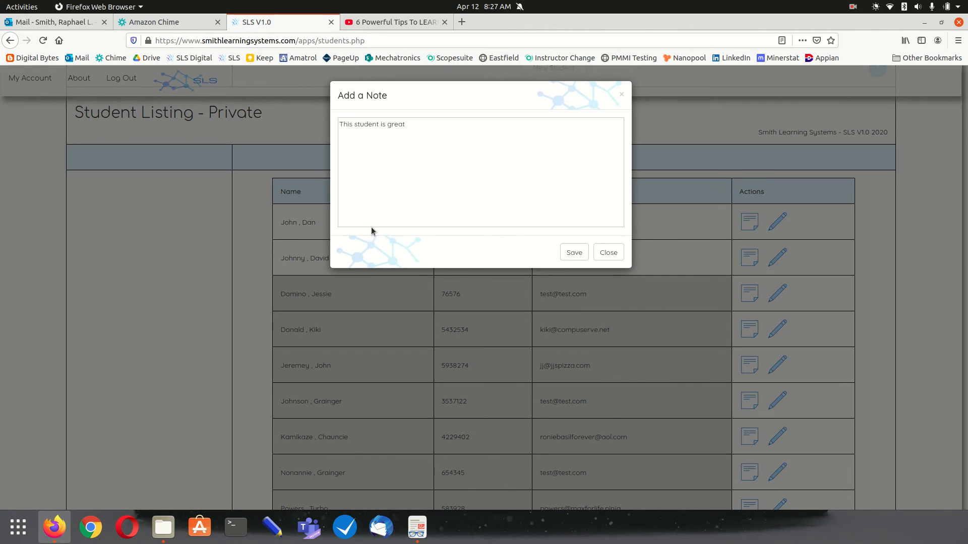
left_click(610, 253)
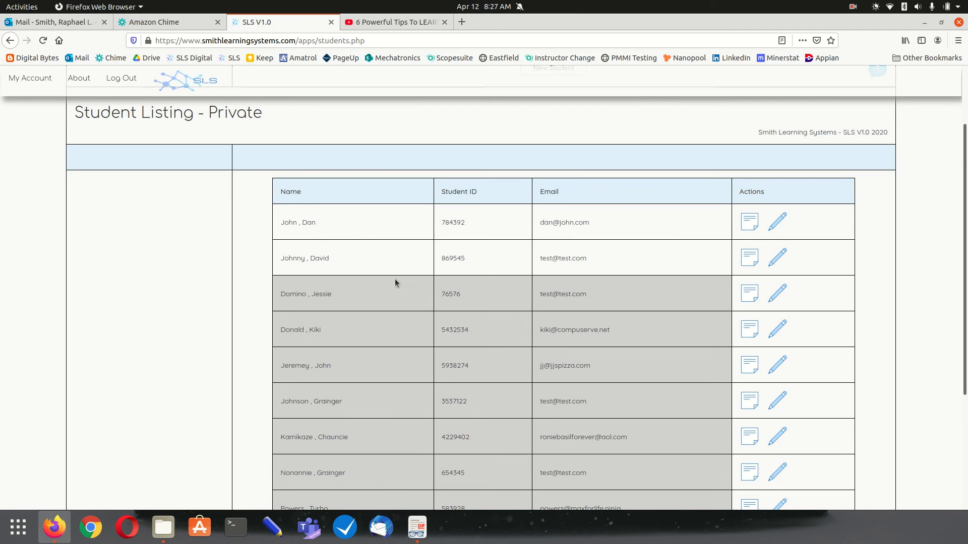
View one student's details and close them without changes
left_click(776, 257)
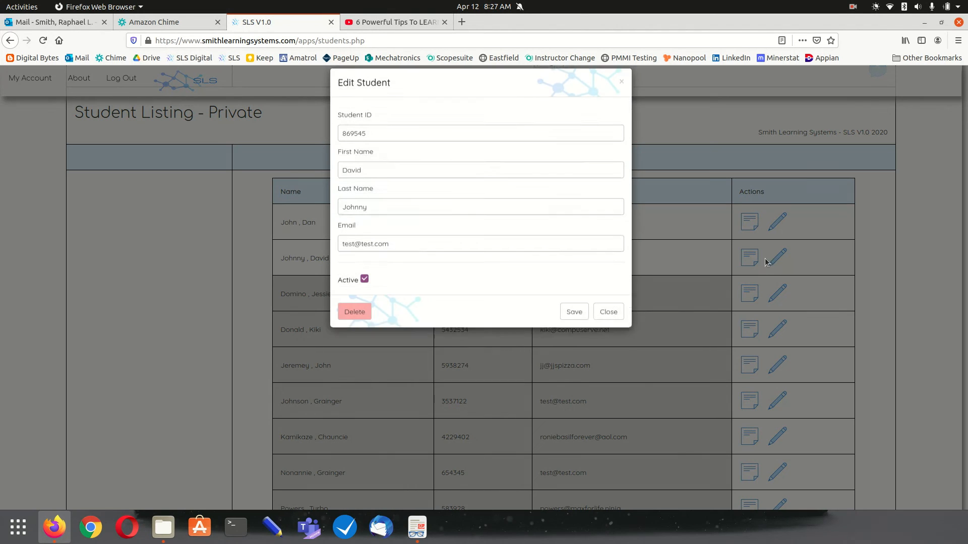
left_click(608, 324)
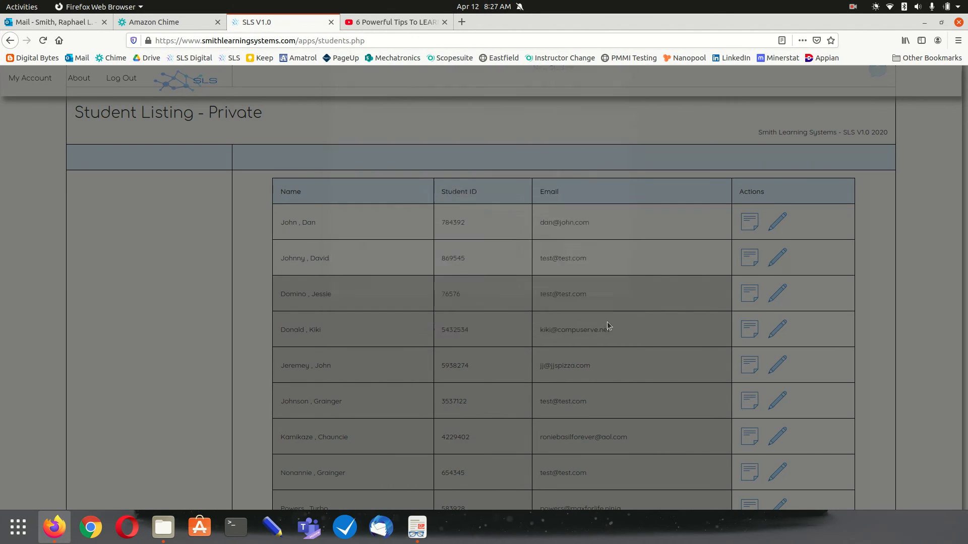
scroll(685, 304, "down", 2)
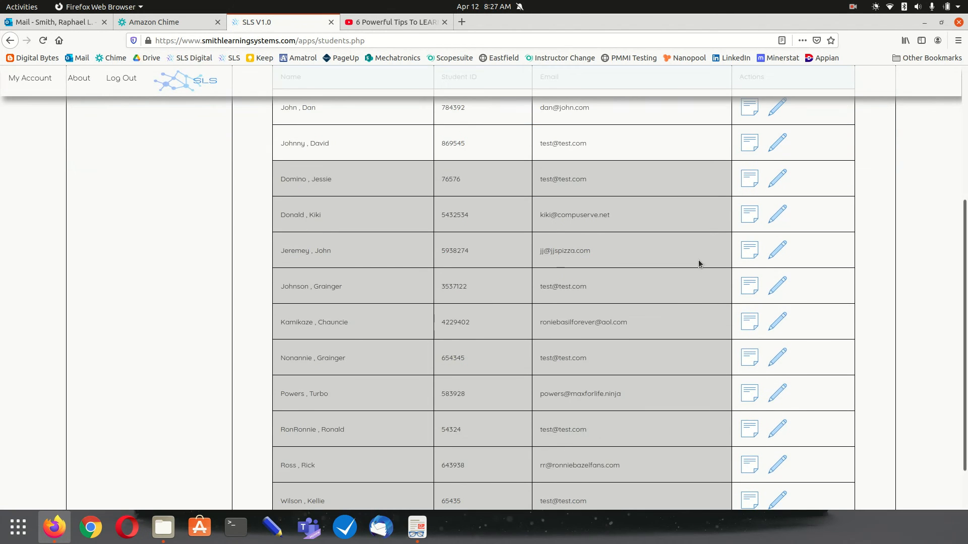
Mark the other student's record Active and save it so it moves to the top
left_click(777, 215)
left_click(364, 292)
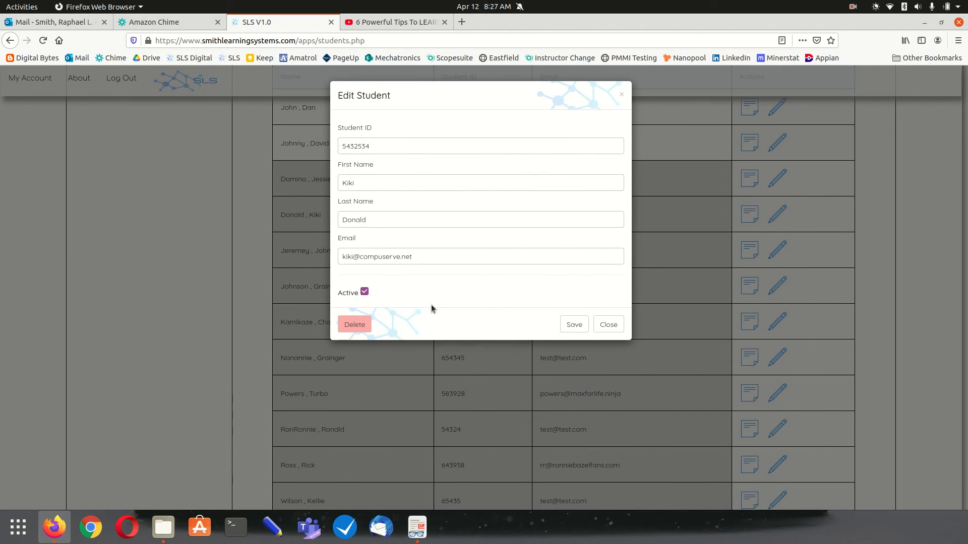
left_click(571, 326)
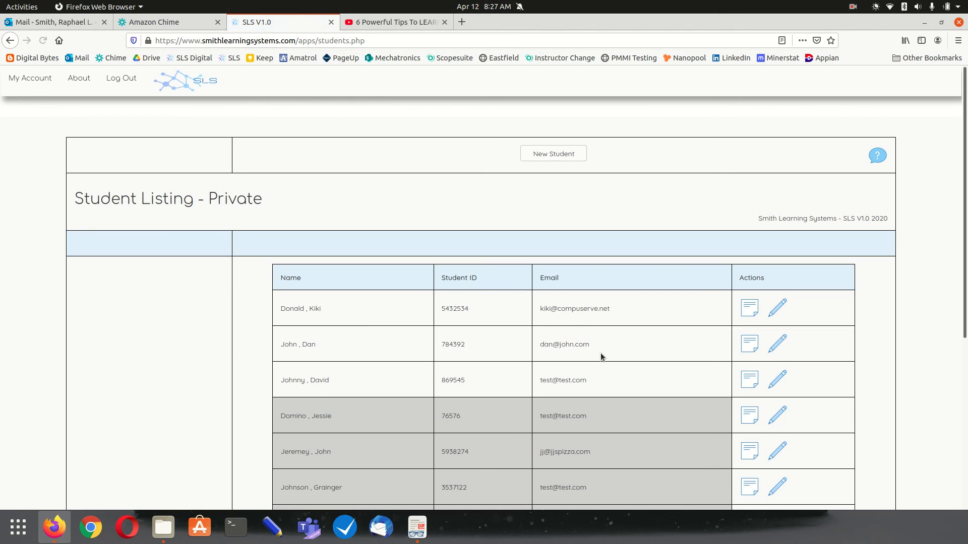
scroll(272, 297, "down", 3)
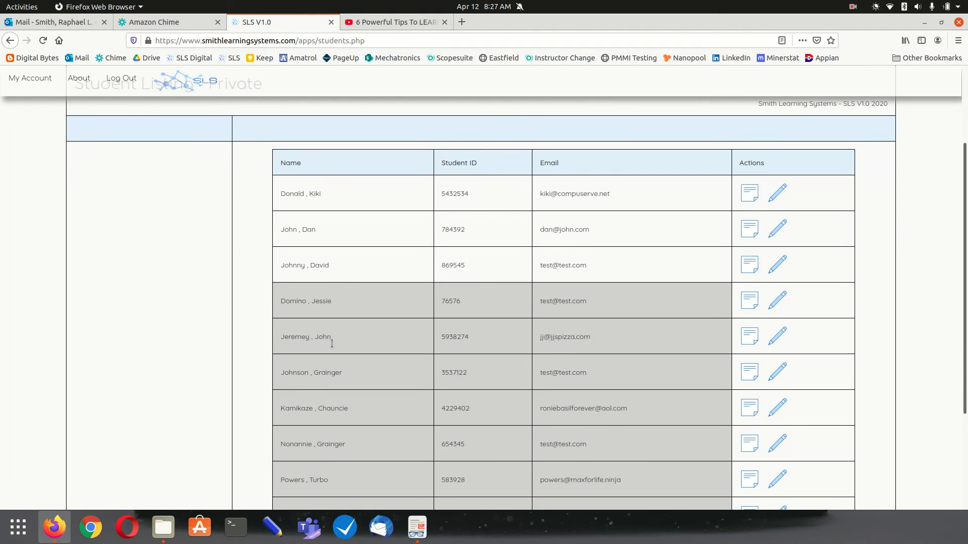
scroll(312, 401, "down", 3)
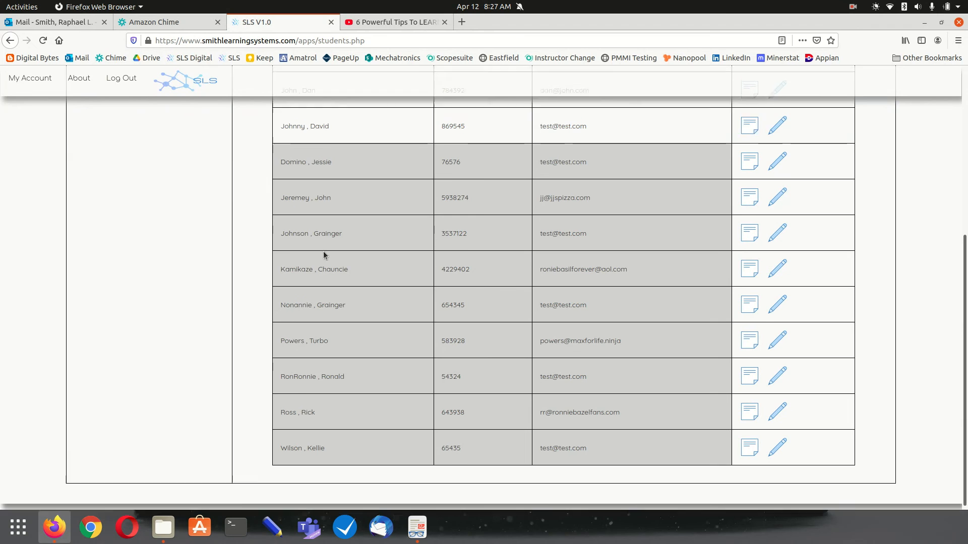
scroll(323, 252, "up", 5)
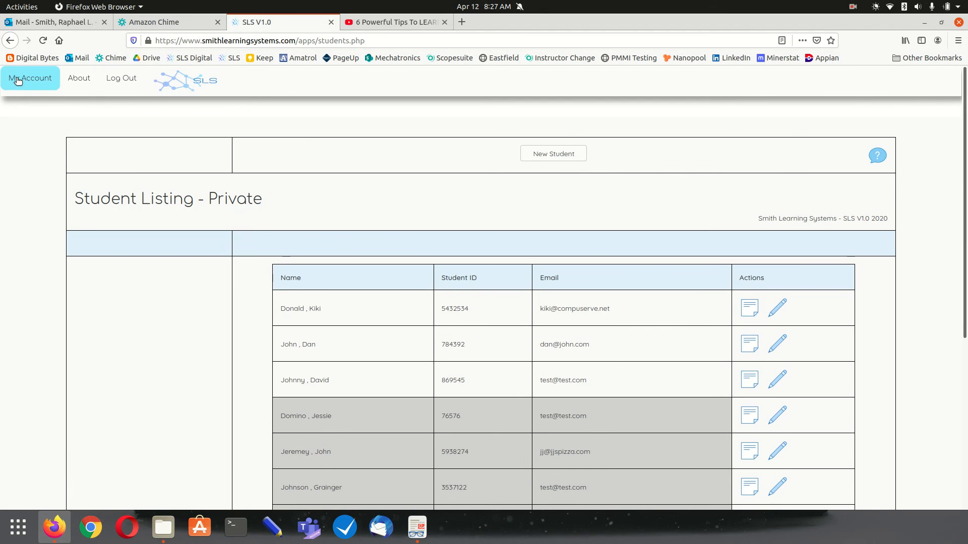
Load A Test Class and its schedule from My Account's Classes page
left_click(30, 78)
scroll(319, 363, "down", 2)
left_click(319, 363)
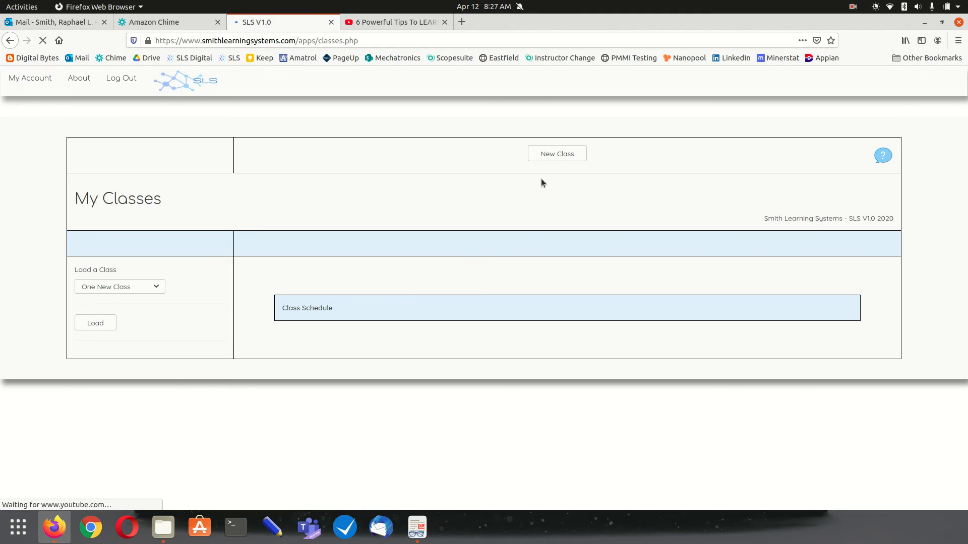
left_click(116, 287)
left_click(100, 383)
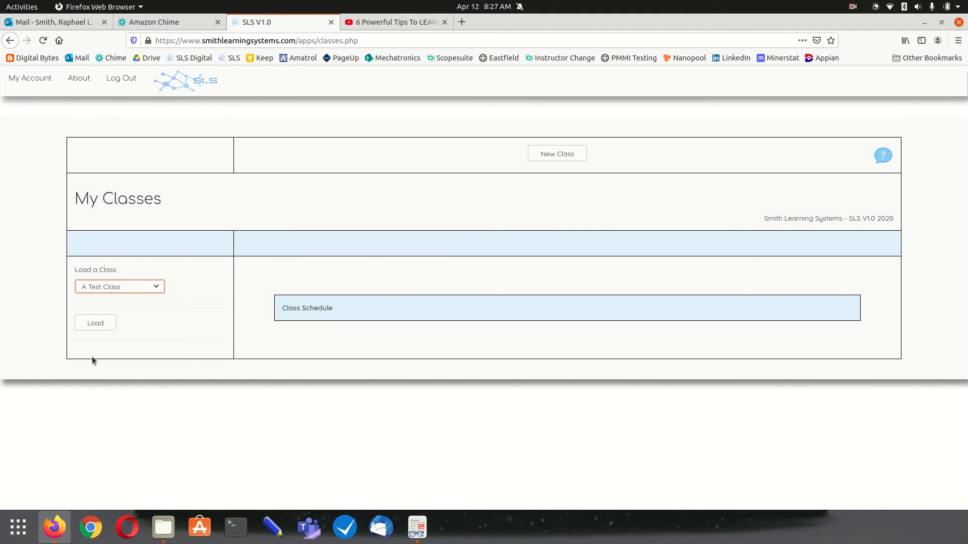
left_click(95, 323)
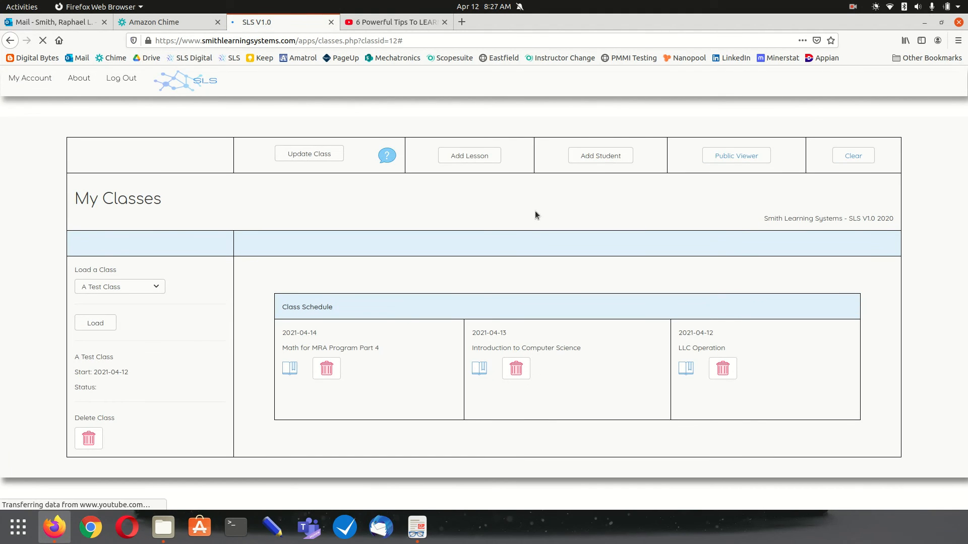
Enrol the first student on A Test Class's roster
left_click(600, 156)
left_click(519, 125)
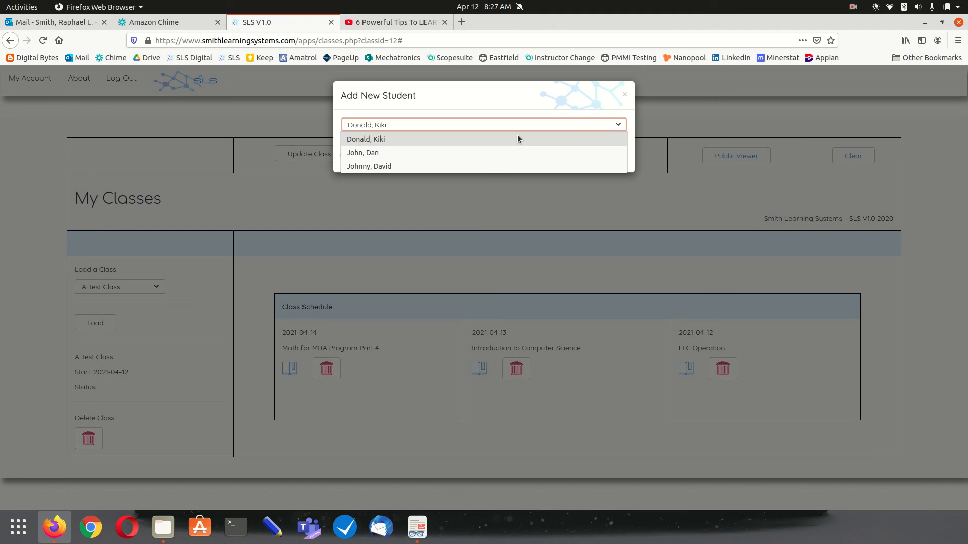
left_click(480, 138)
left_click(576, 159)
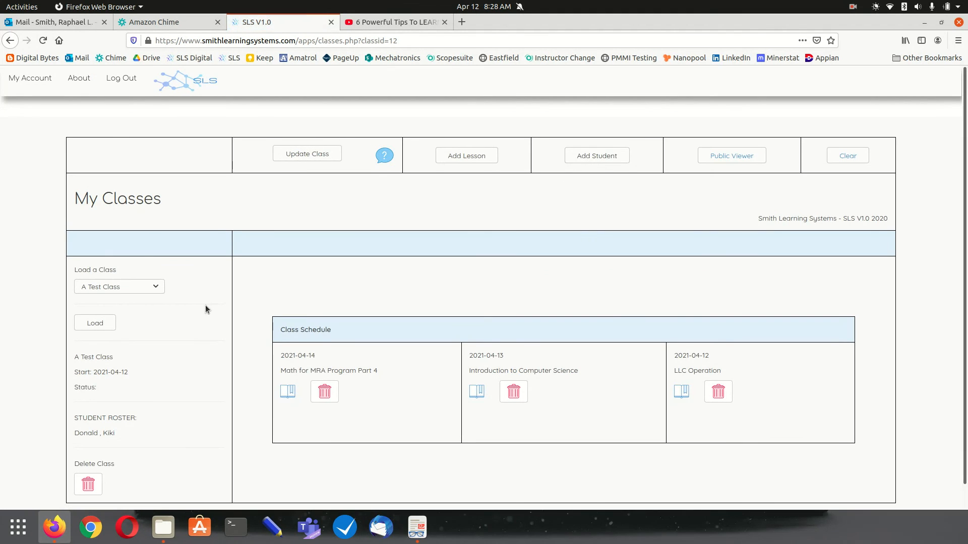
scroll(162, 333, "down", 1)
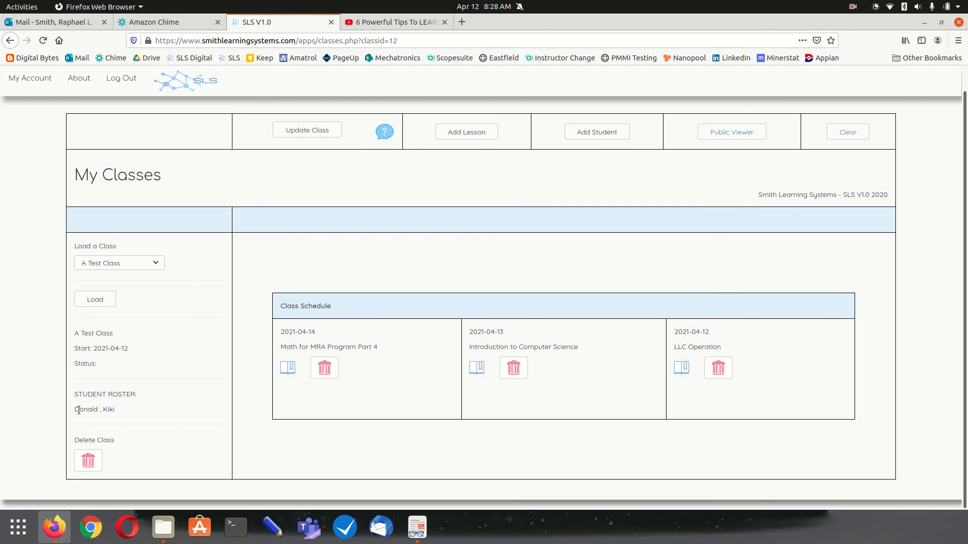
left_click_drag(71, 411, 132, 417)
Enrol the second and third students, completing a three-student roster
left_click(602, 131)
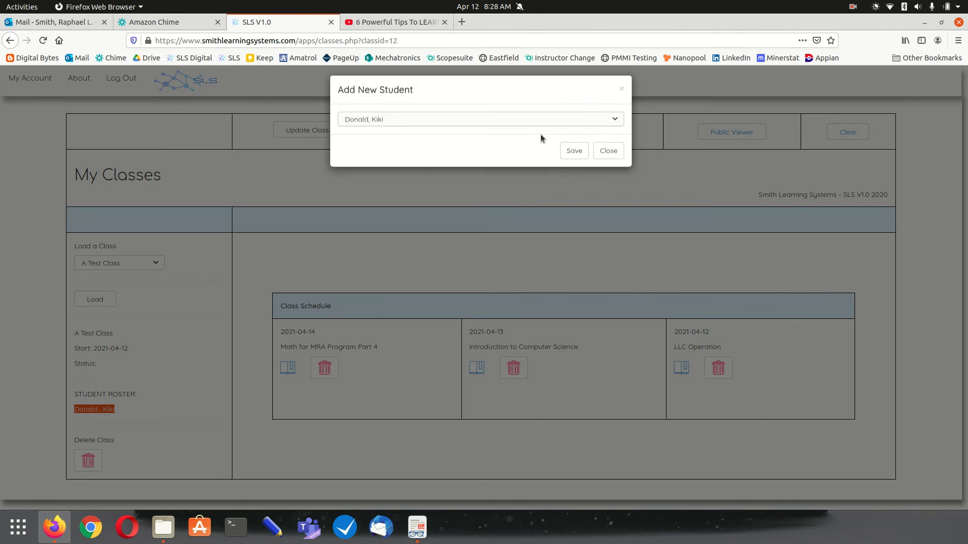
left_click(526, 125)
left_click(519, 153)
left_click(565, 158)
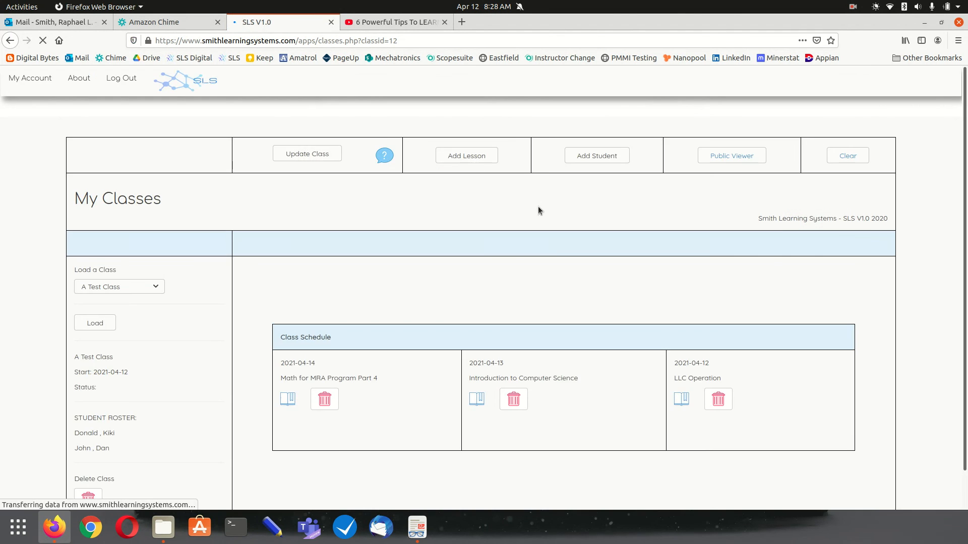
left_click(592, 158)
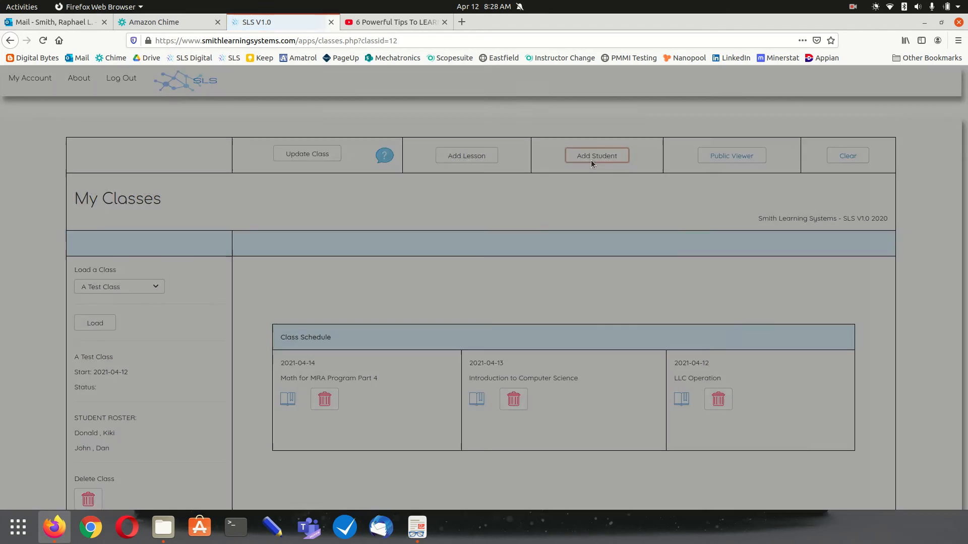
left_click(486, 127)
left_click(492, 167)
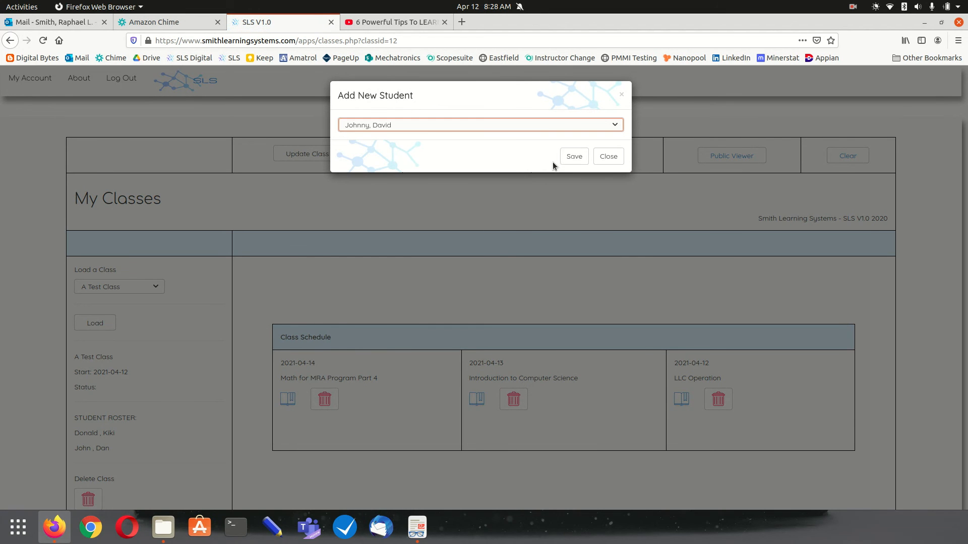
left_click(558, 164)
scroll(173, 296, "down", 2)
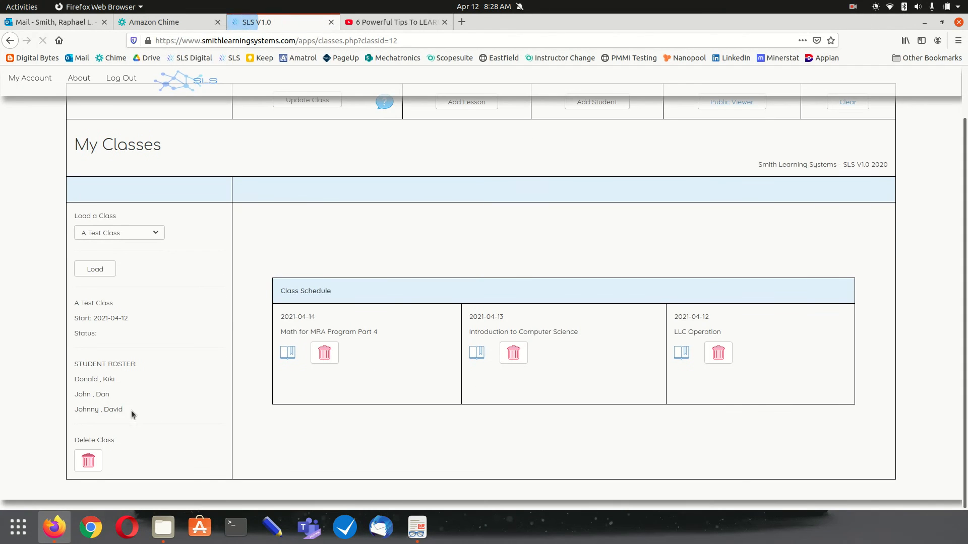
left_click_drag(131, 410, 70, 377)
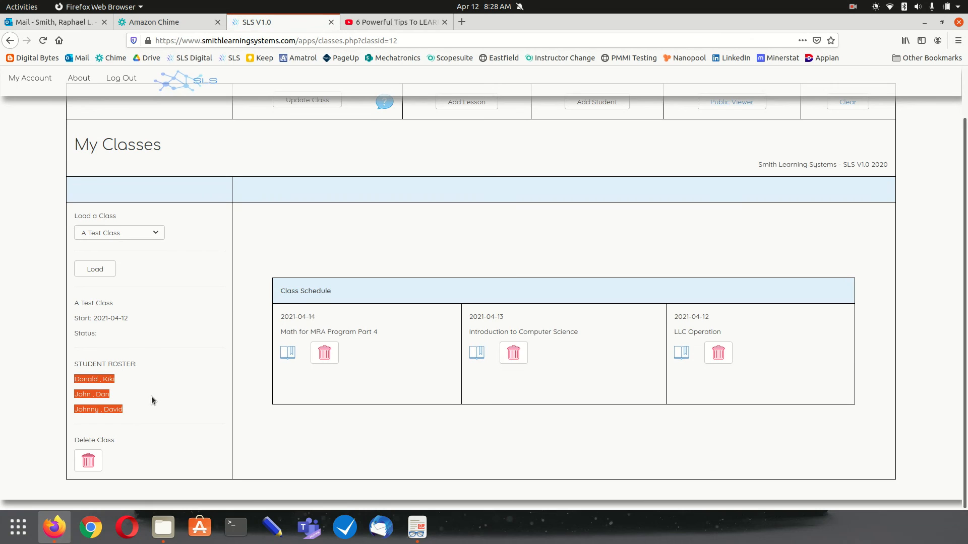
scroll(152, 396, "up", 2)
left_click(254, 419)
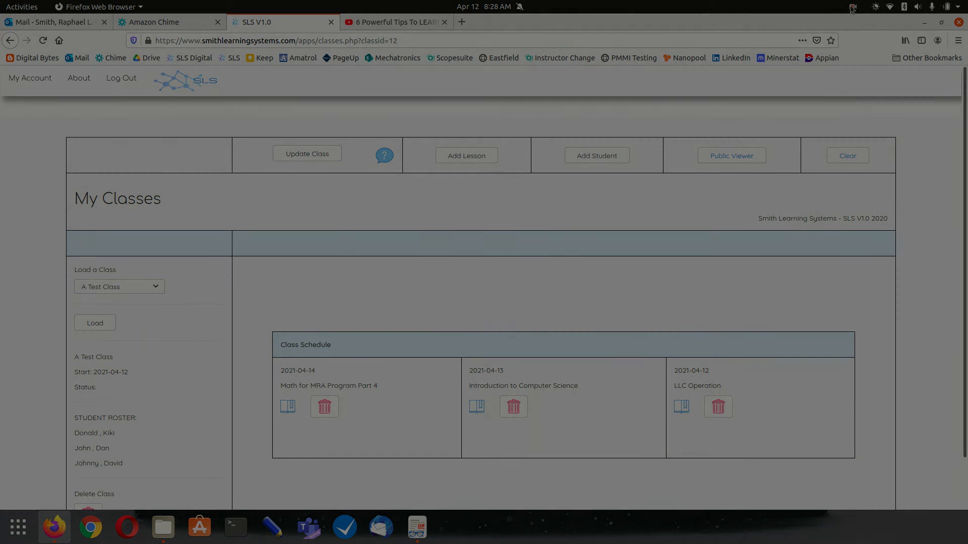
left_click(853, 7)
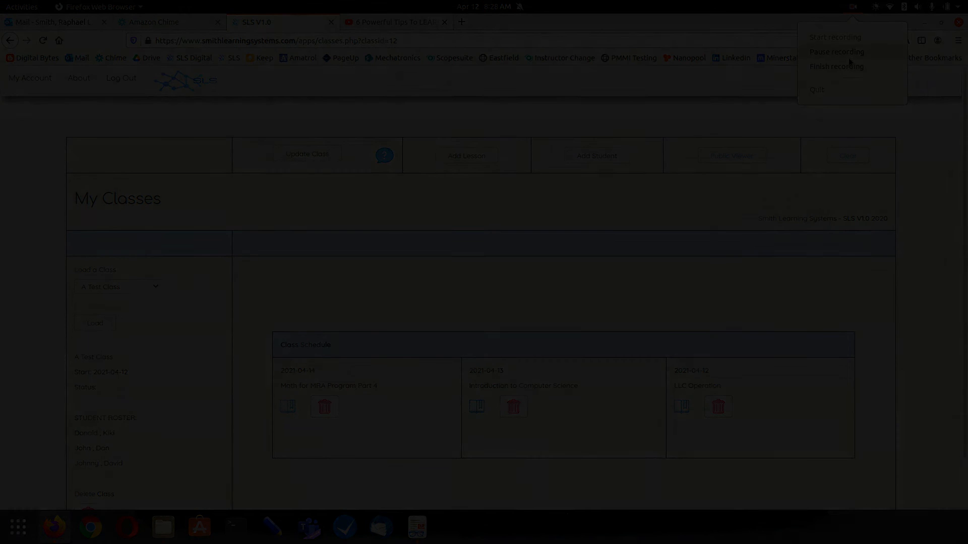